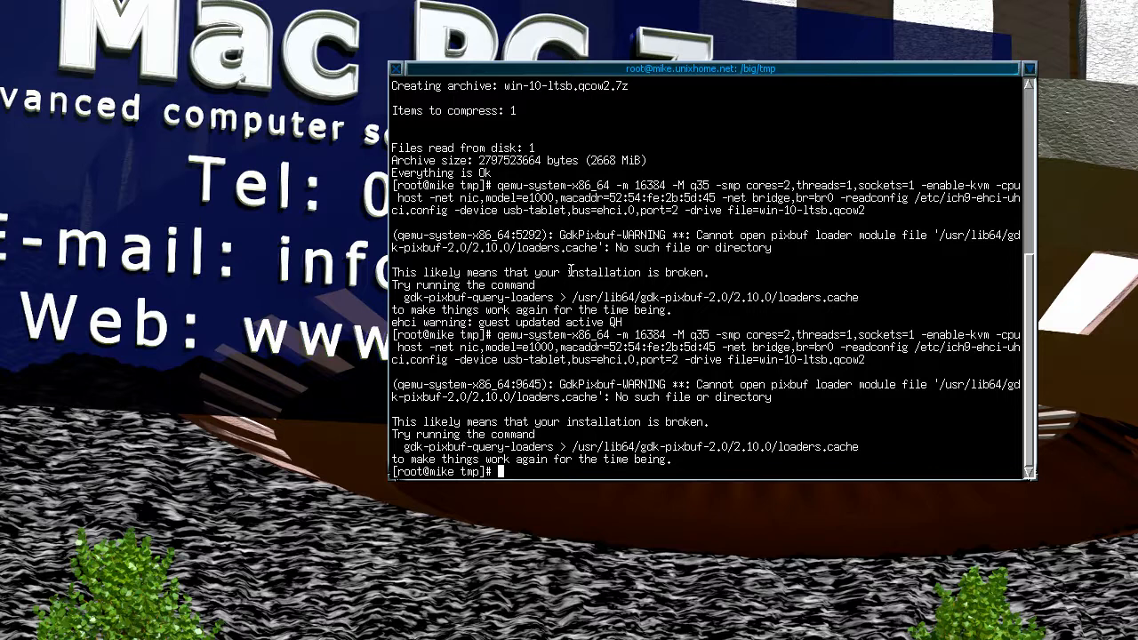
Step: Create a 100 MB zero-filled disk image with dd if=/dev/zero of=adisk bs=1M count=100
text(dd)
text( if)
text(=)
text(/edv/ze)
text(ro )
text(of)
key(Left)
key(Left)
key(Left)
key(Left)
key(Left)
key(Left)
key(Left)
key(Left)
key(BackSpace)
key(BackSpace)
key(BackSpace)
text(dev/)
key(End)
text(=)
text(adisk)
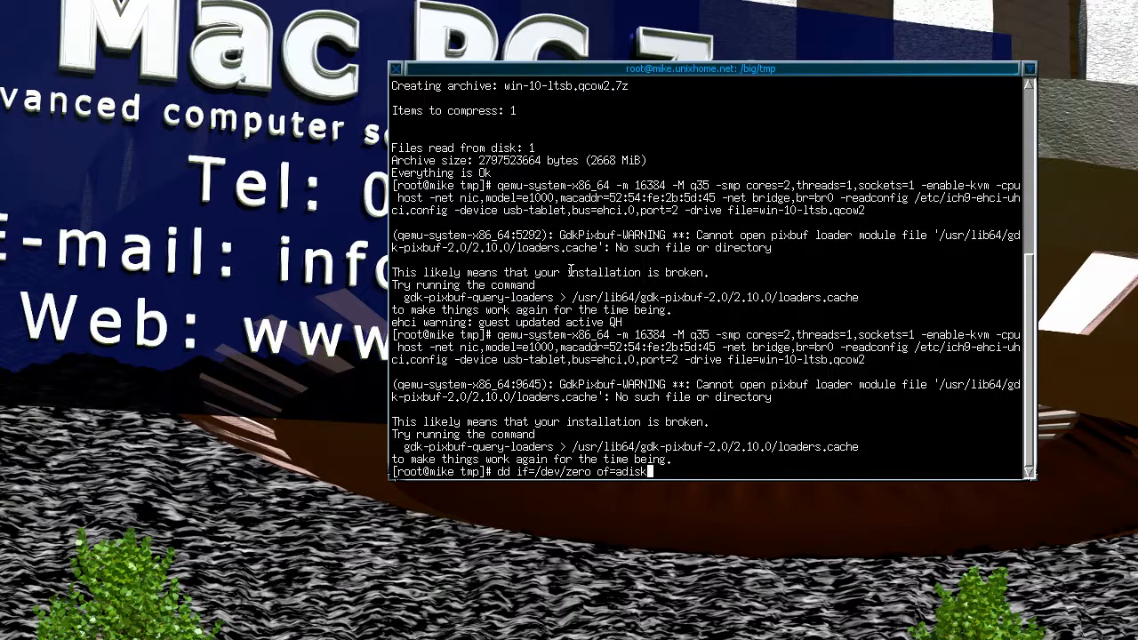
text( bs=1M count=100)
key(Return)
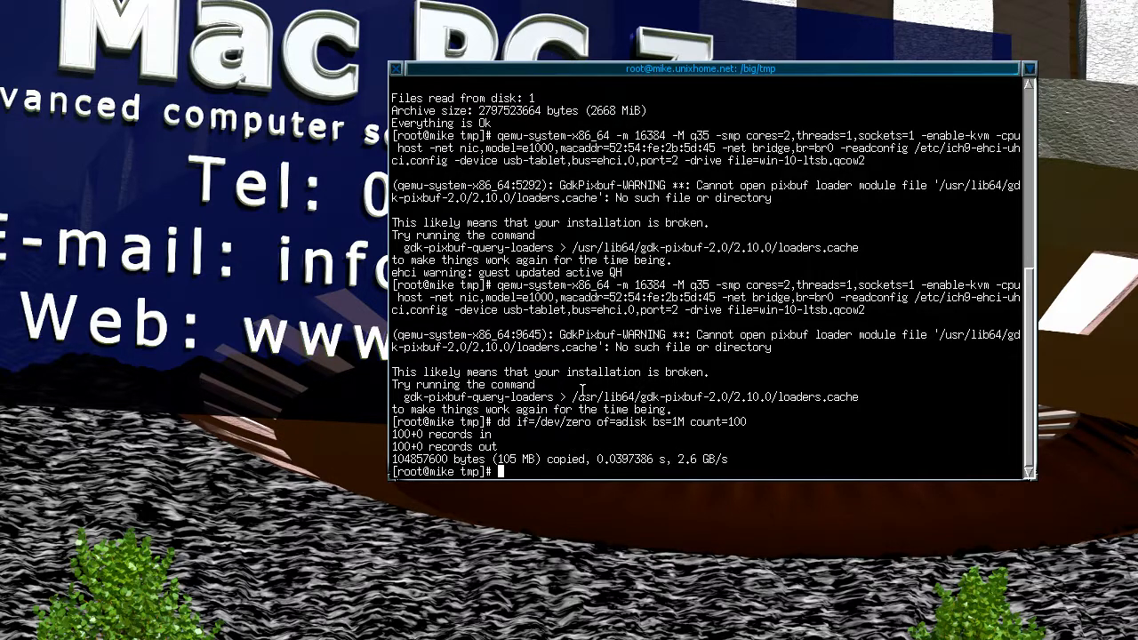
Step: Try to boot the win-10-ltsb.qcow2 virtual machine with if=virtio added to its drive option, and close the VM window
key(Up)
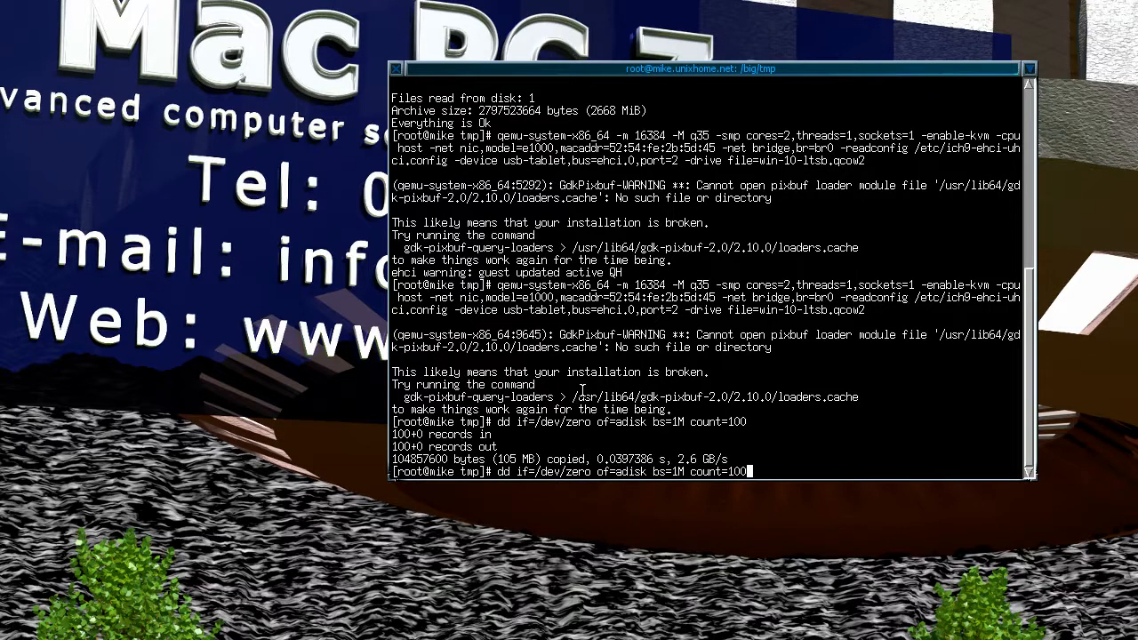
key(Up)
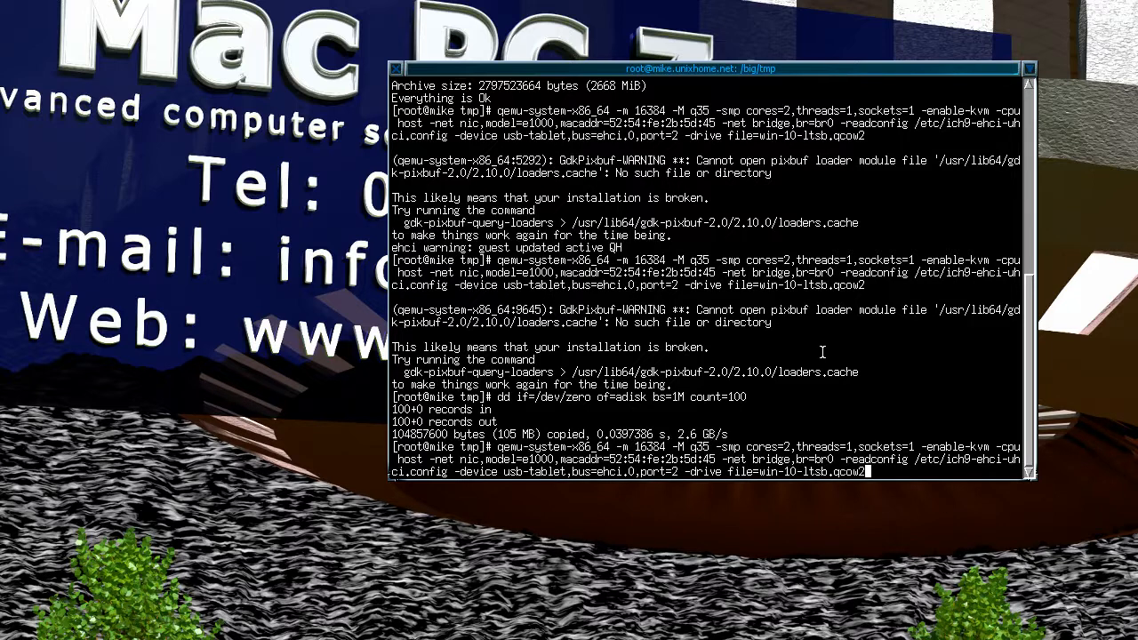
text(,)
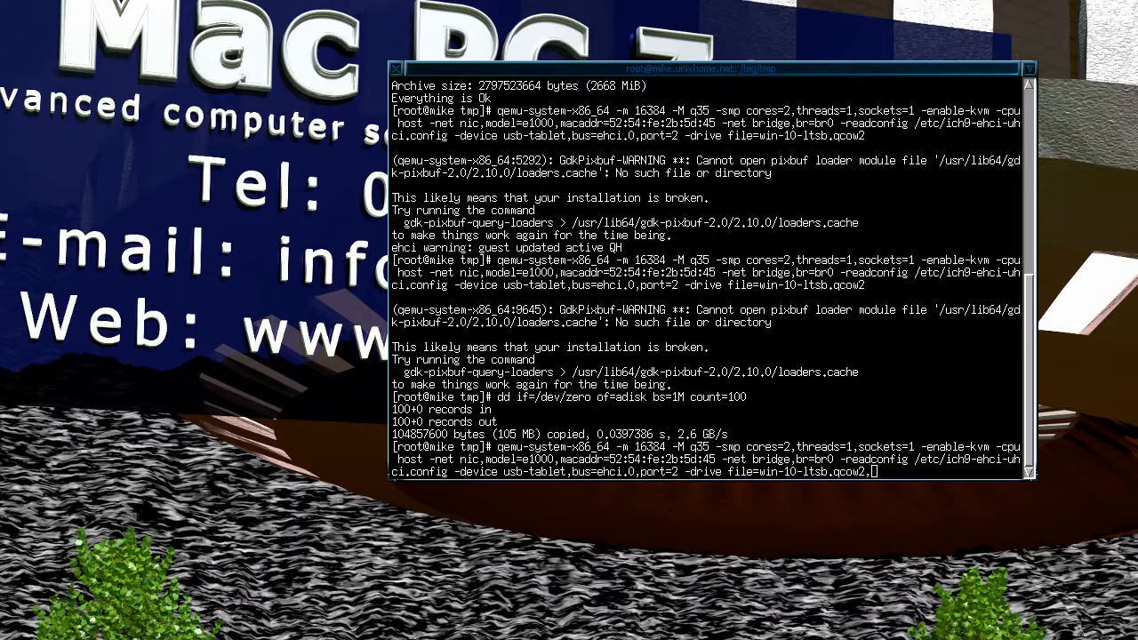
click(902, 445)
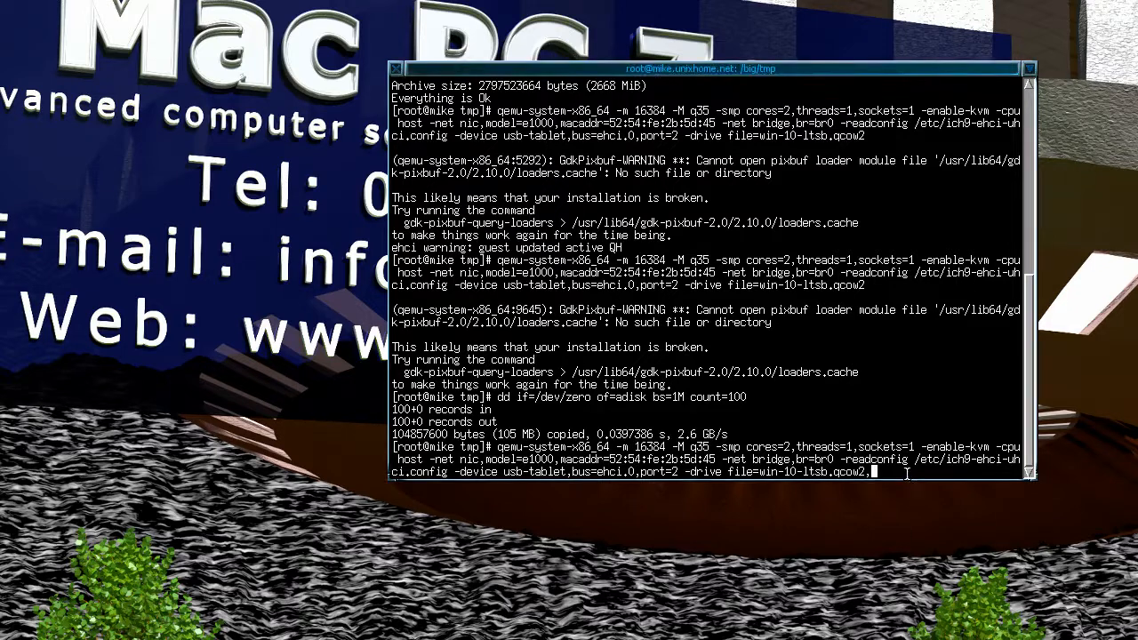
text(if=virtio)
key(Return)
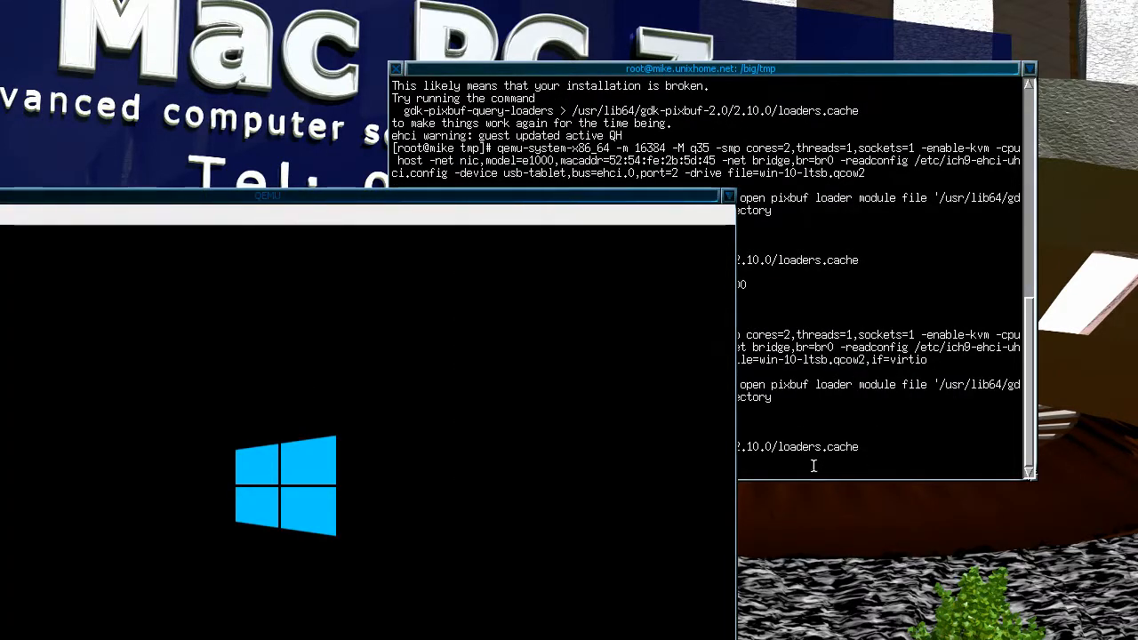
drag(330, 190, 730, 1)
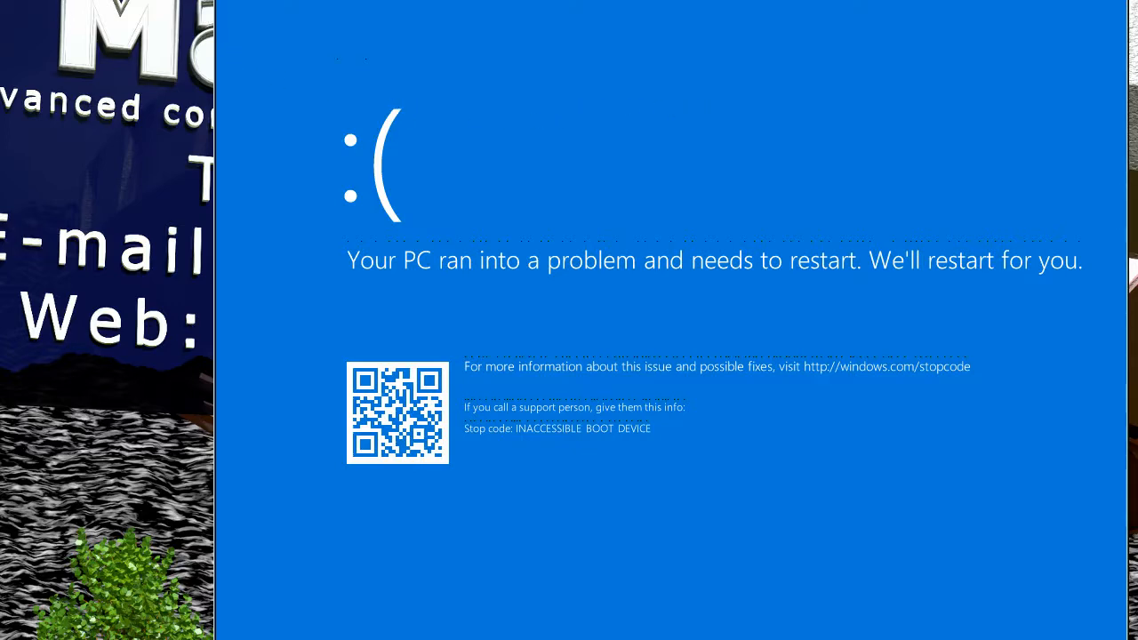
click(223, 1)
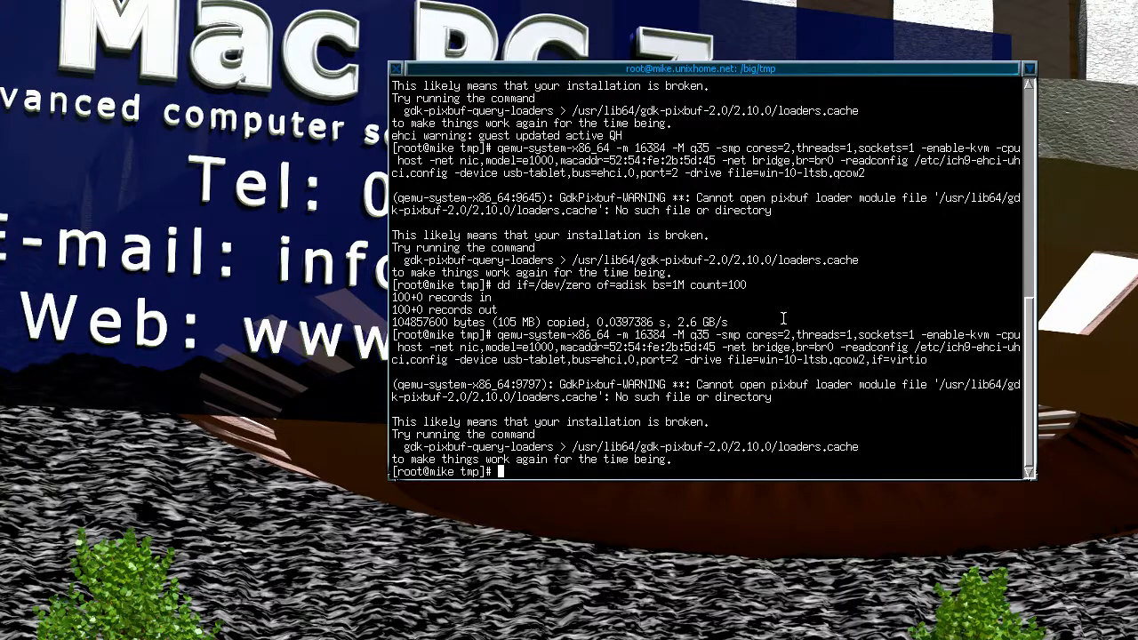
Step: Boot the VM from win-10-ltsb.qcow2 without if=virtio, adding a second drive with file=/big/qemu/adisk,if=virtio,format=raw, and place its window
key(Up)
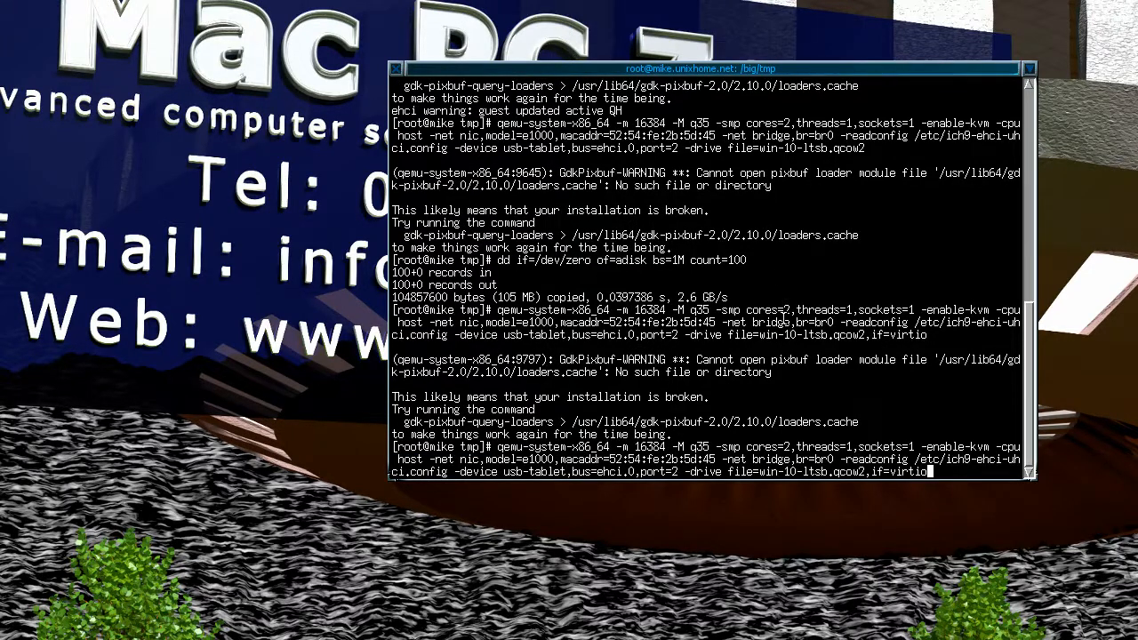
key(BackSpace)
key(BackSpace)
key(BackSpace)
key(BackSpace)
key(BackSpace)
key(BackSpace)
key(BackSpace)
key(BackSpace)
key(BackSpace)
key(BackSpace)
click(768, 513)
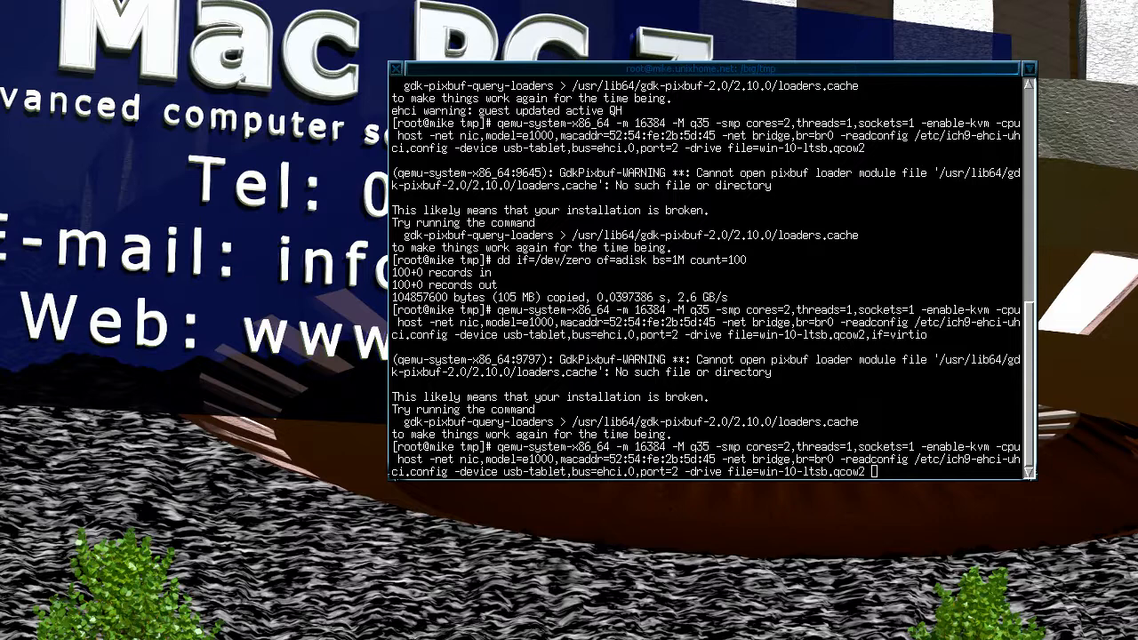
middle_click(925, 340)
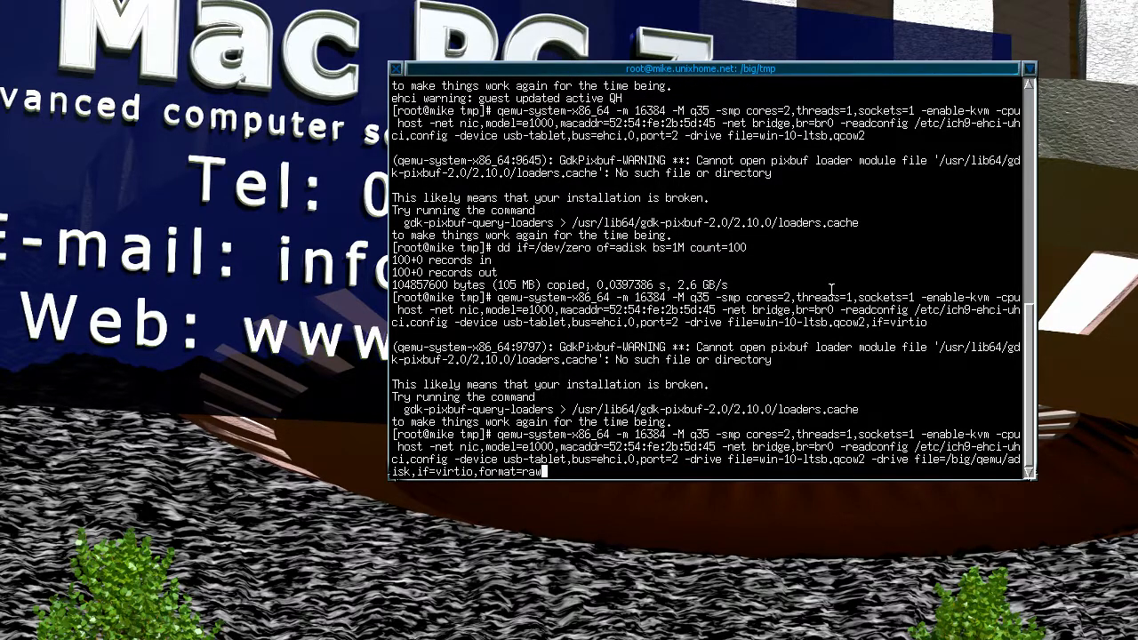
key(Return)
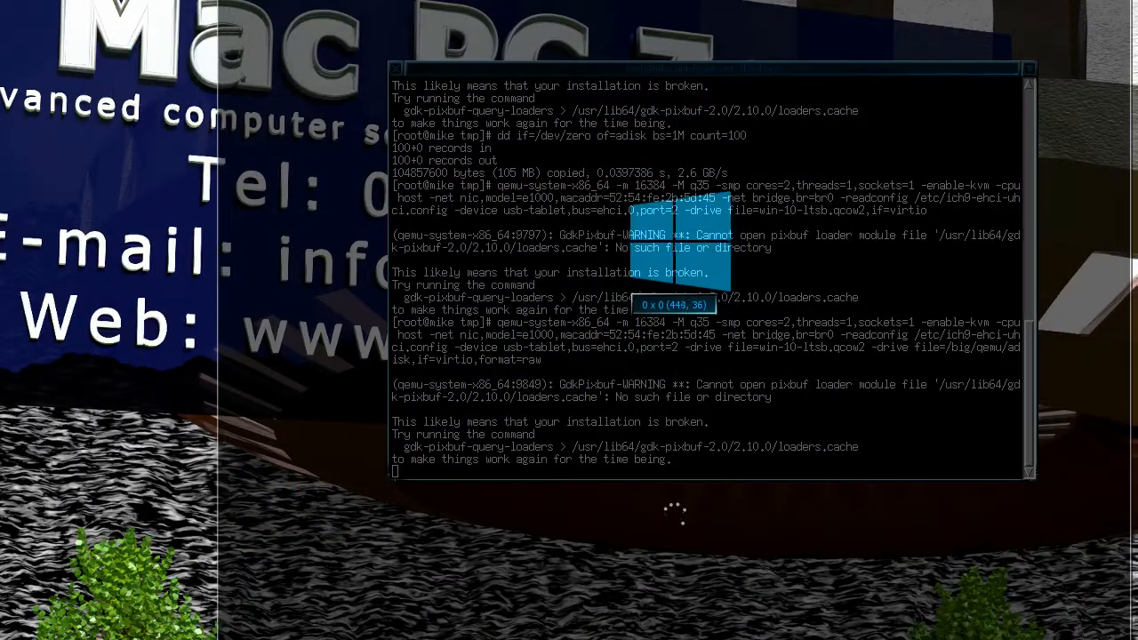
click(815, 118)
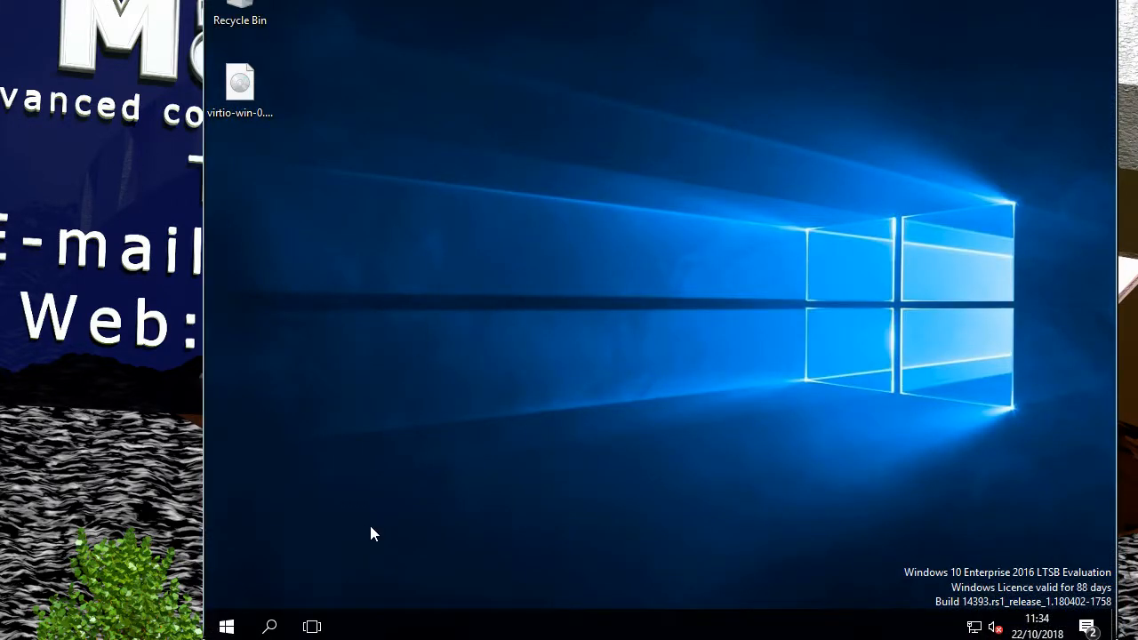
Step: Open Internet Explorer inside the Windows virtual machine and go to duckduckgo.com
click(227, 625)
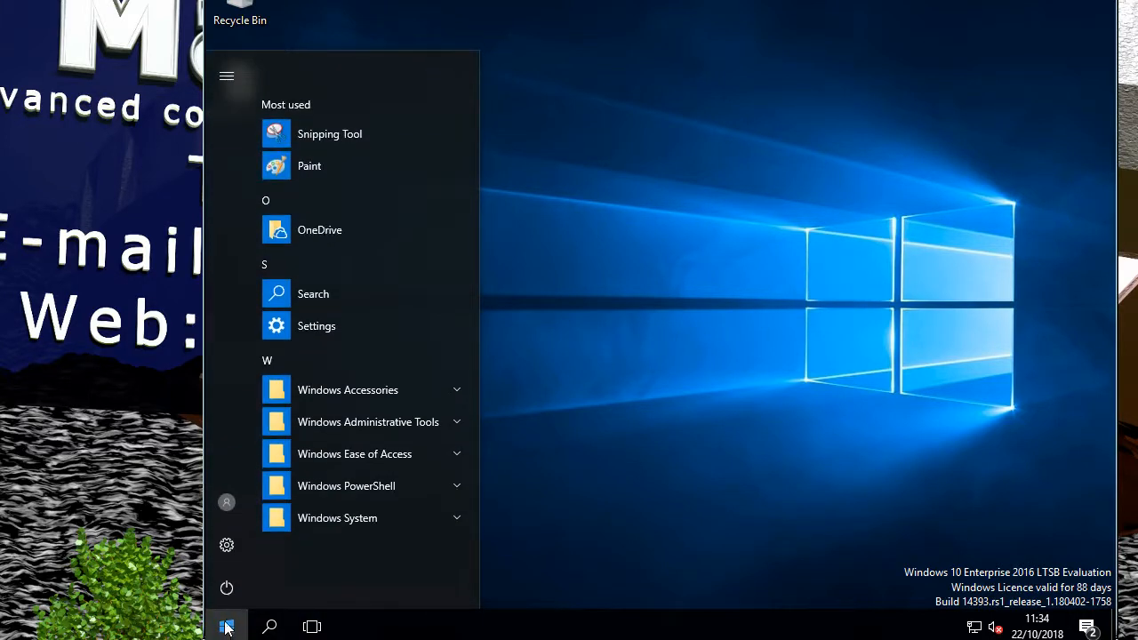
click(456, 394)
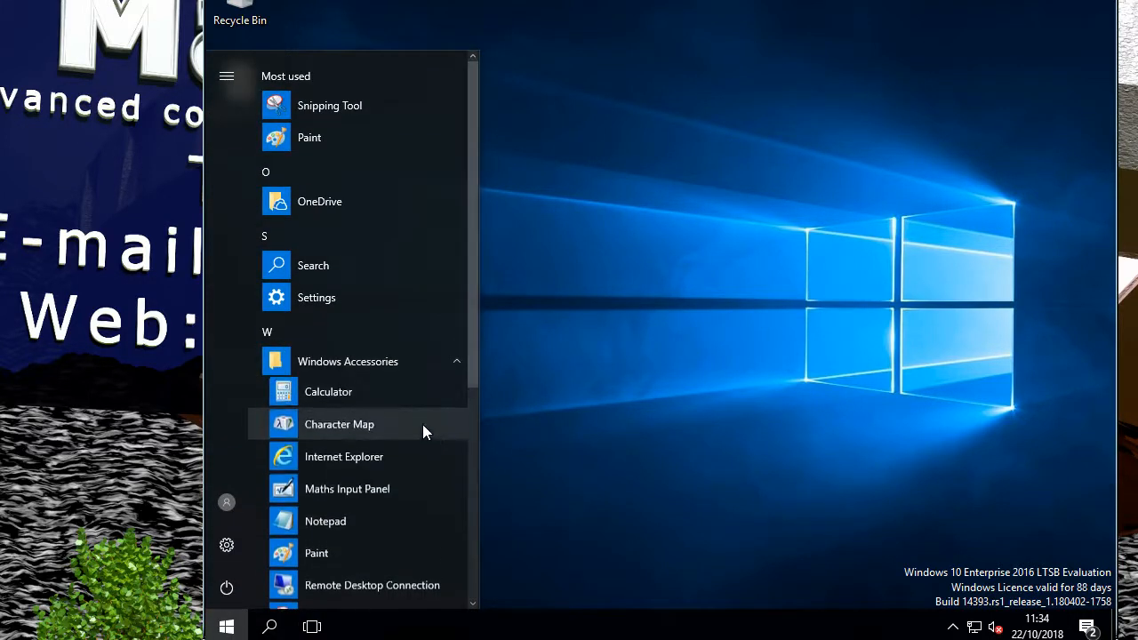
click(400, 453)
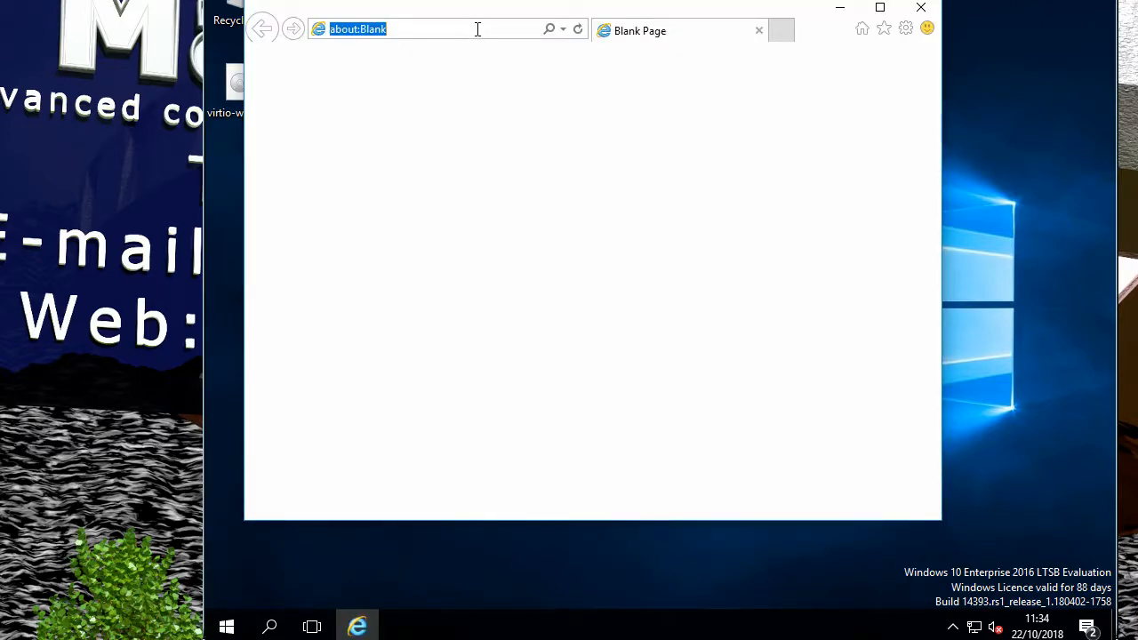
text(duck)
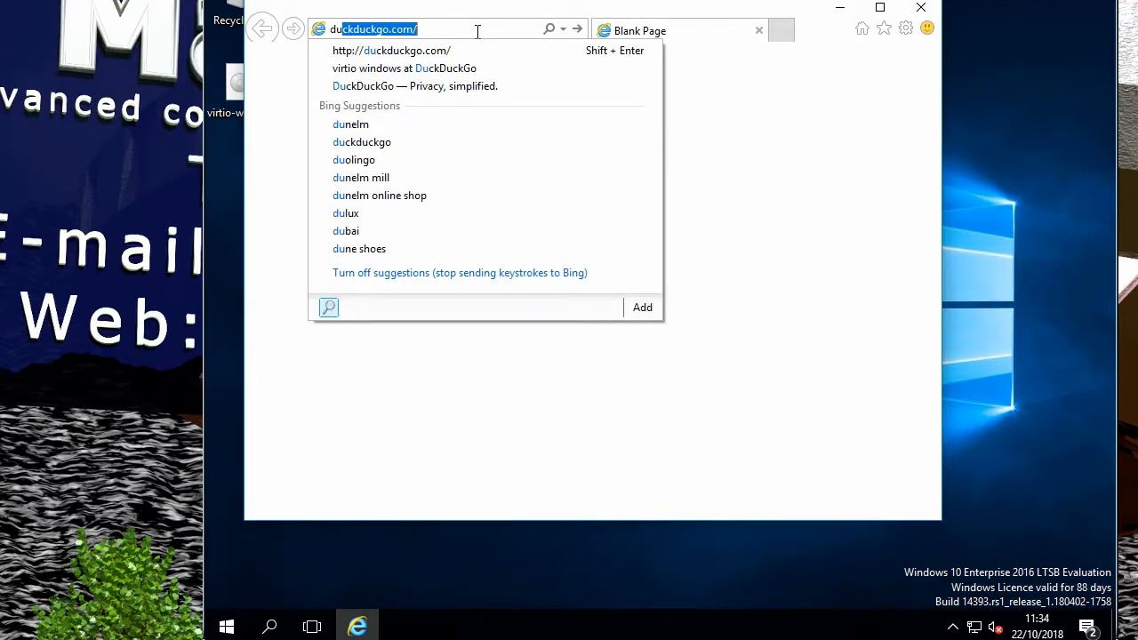
text(duck)
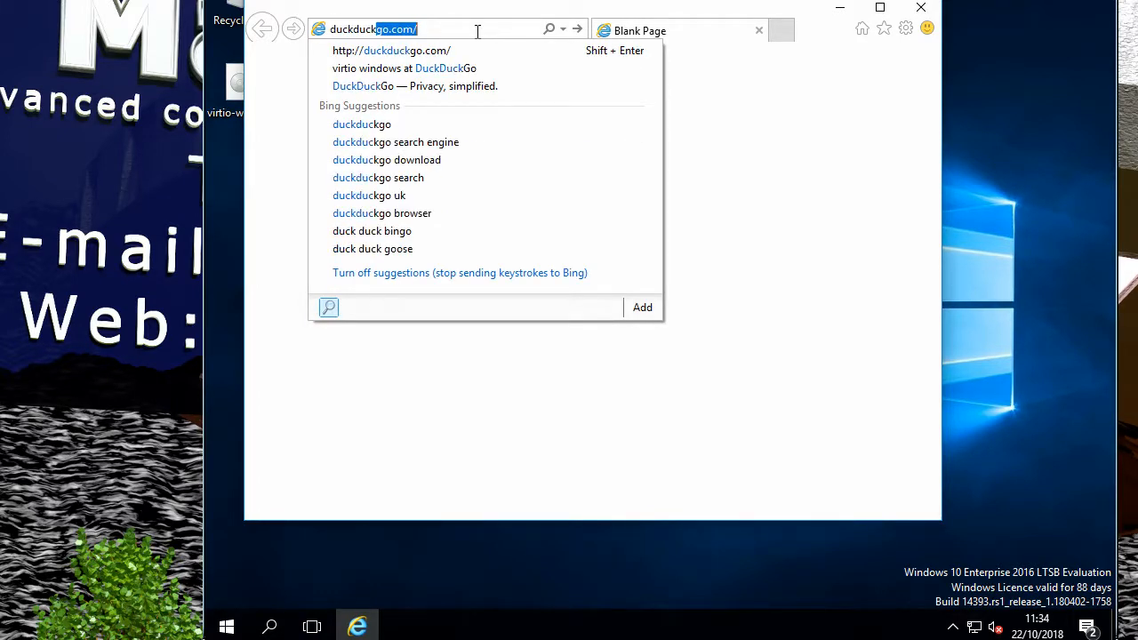
text(go.)
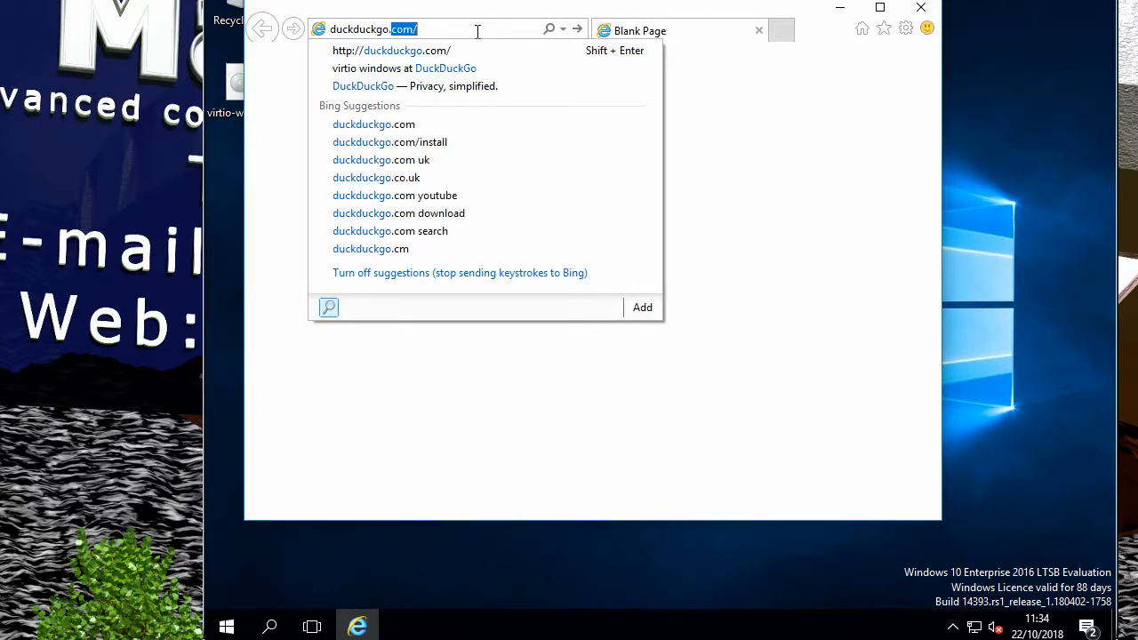
text(com)
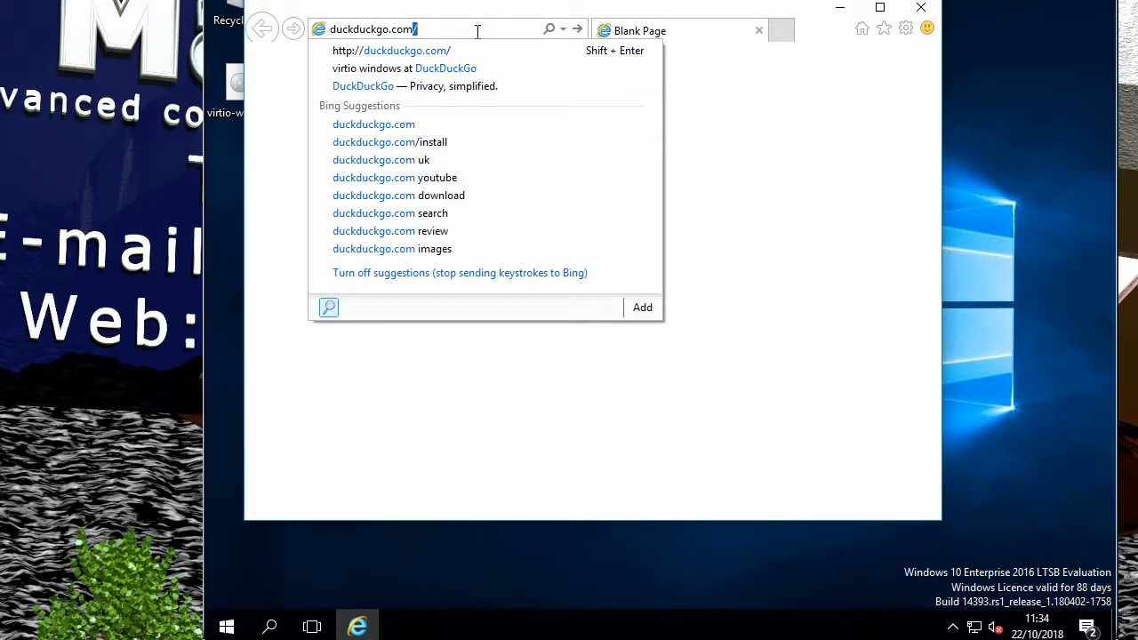
key(Return)
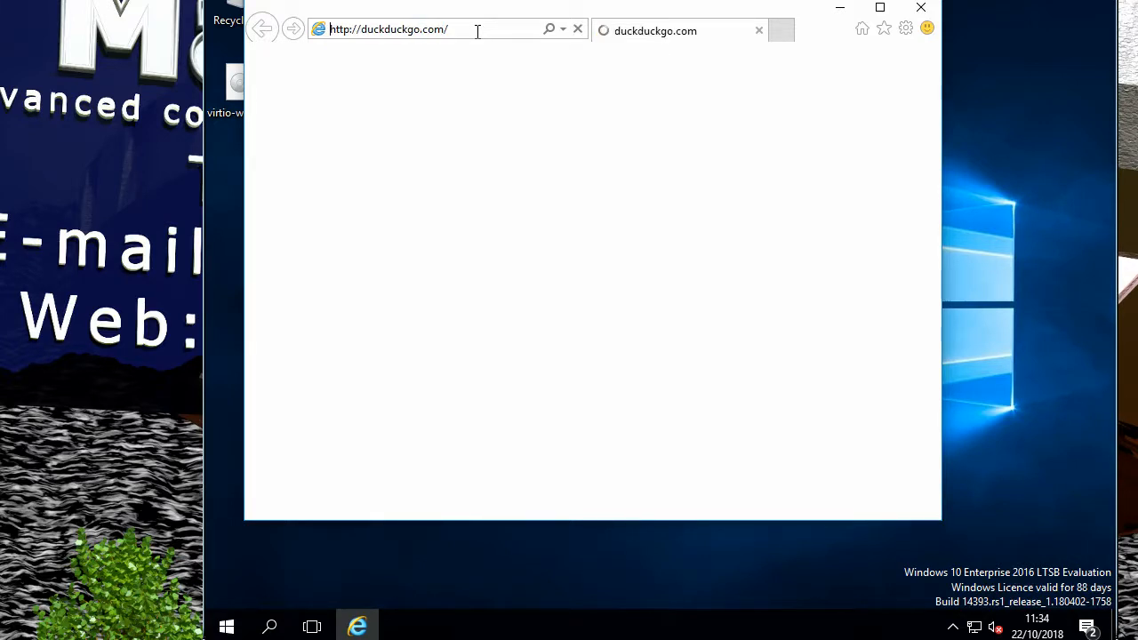
Step: Search DuckDuckGo for "virtio windows drivers"
click(523, 331)
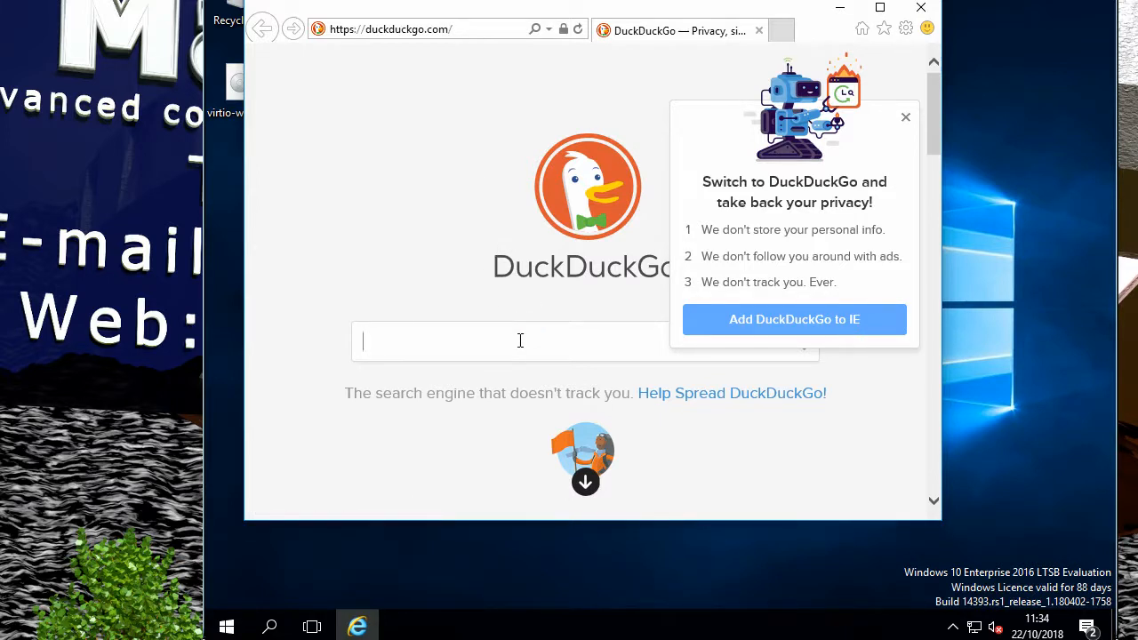
text(virti)
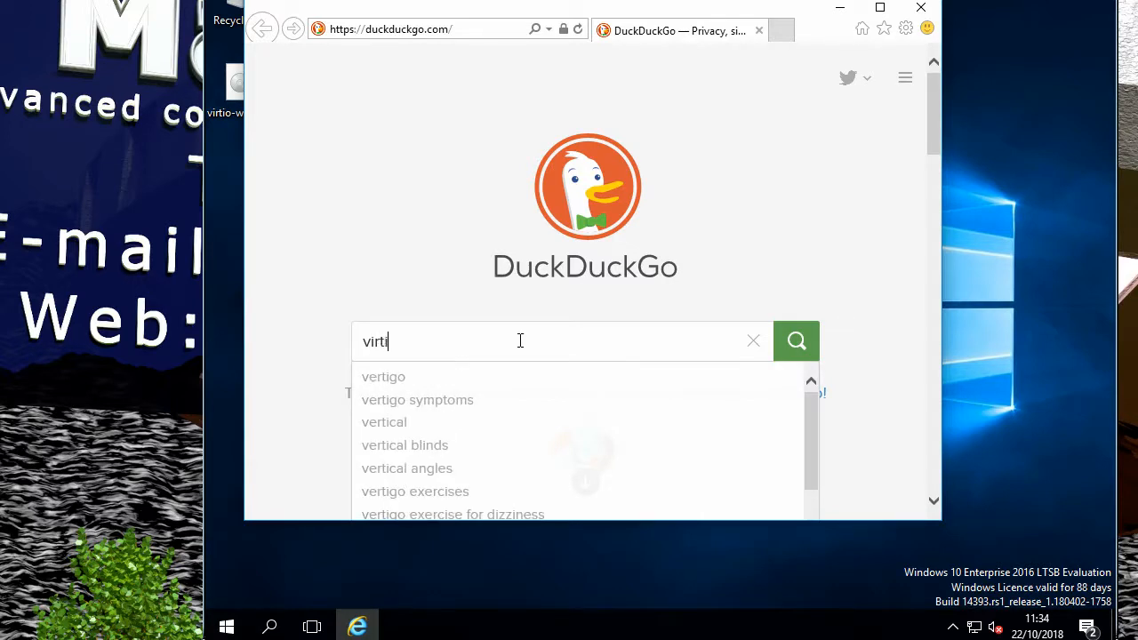
text(o)
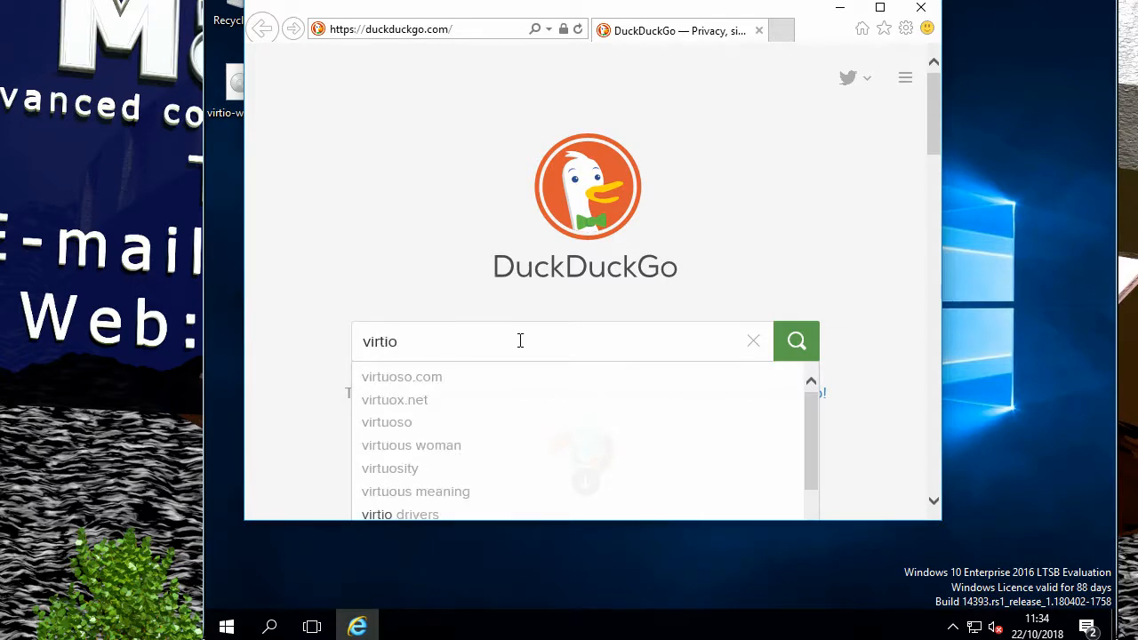
text( windows drivers)
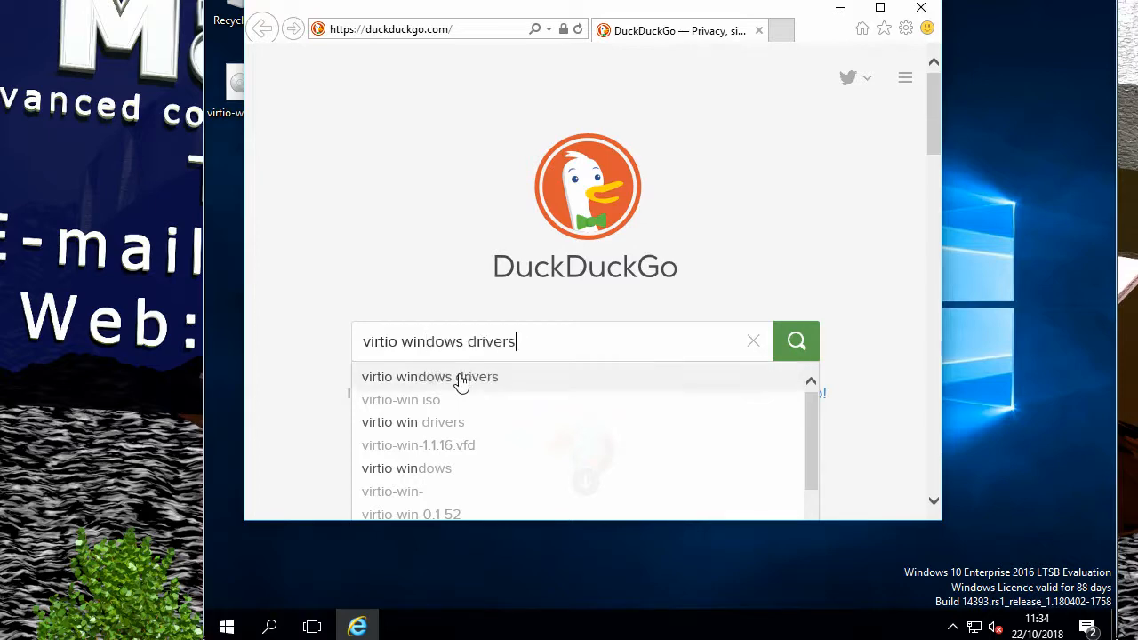
click(460, 380)
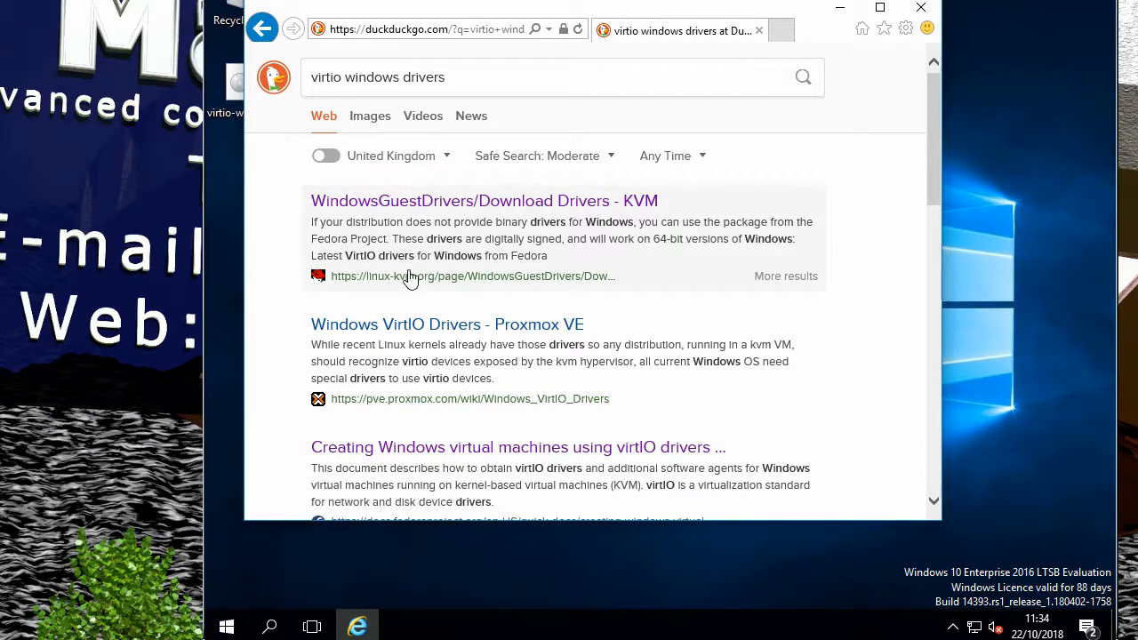
Step: Open the KVM WindowsGuestDrivers download page and follow its link to the latest VirtIO drivers for Windows from Fedora
click(485, 202)
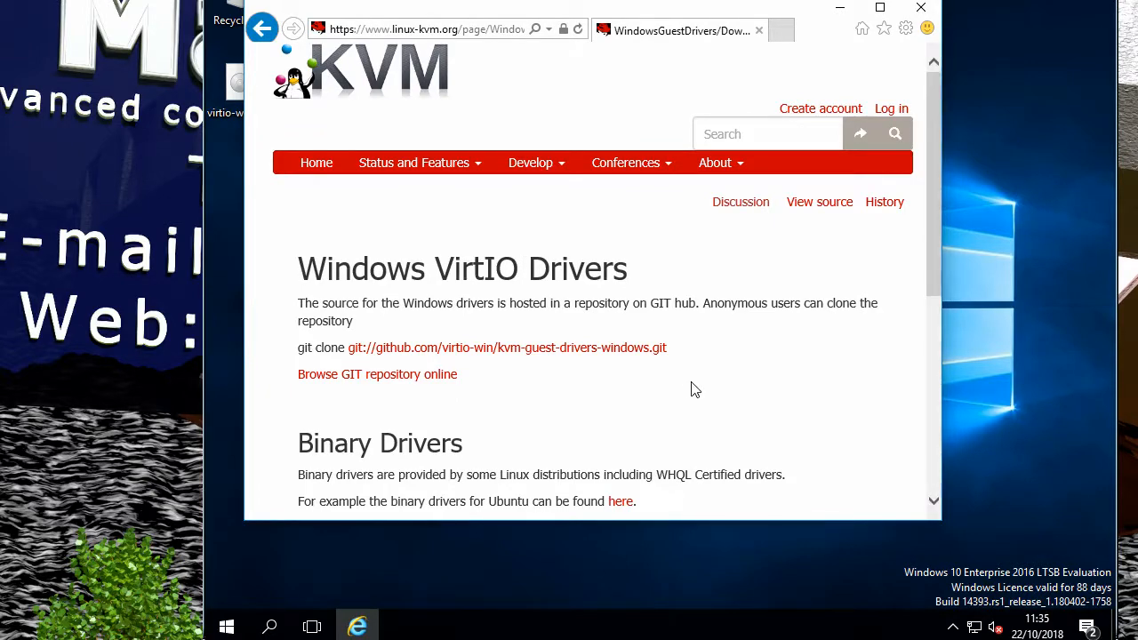
scroll(679, 405, down, 3)
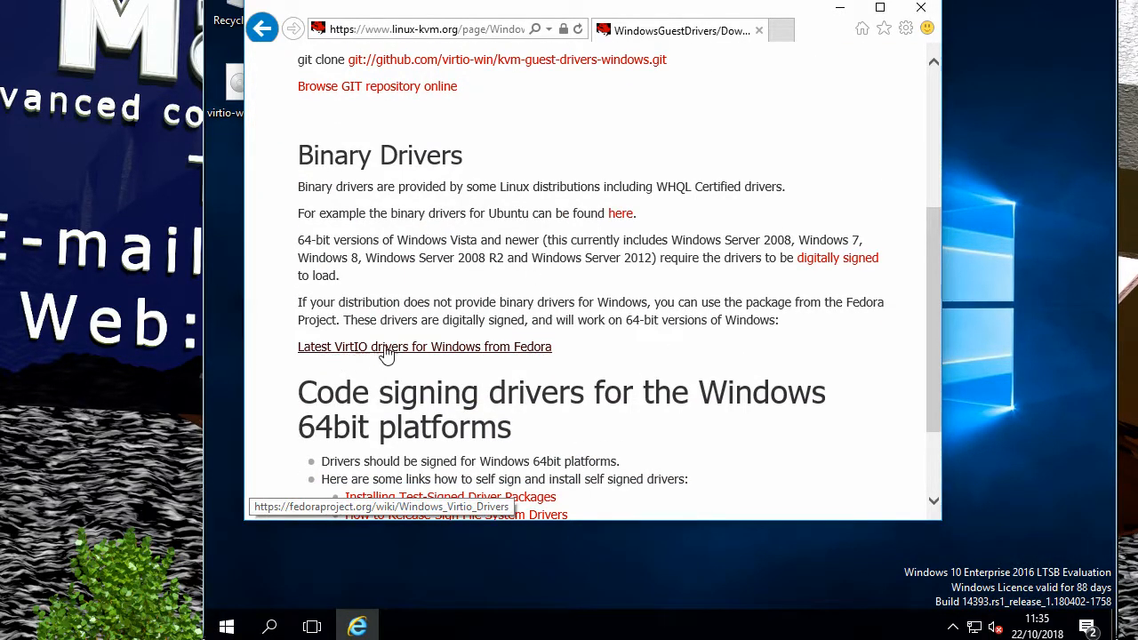
click(449, 354)
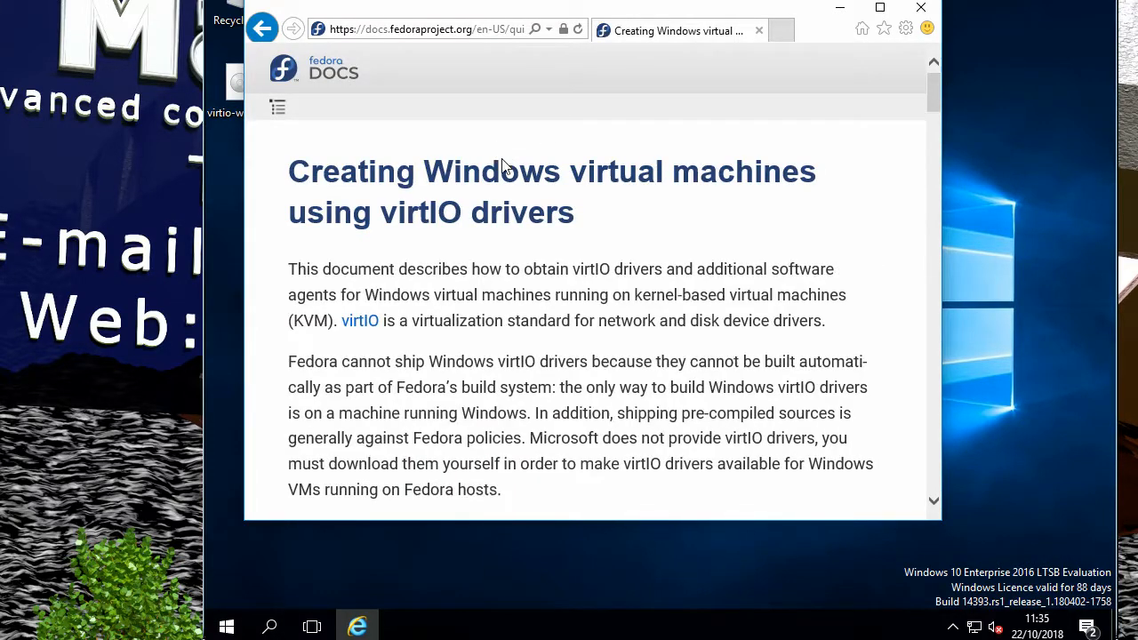
Step: Start saving the stable virtio-win ISO from the direct downloads on the Fedora page, and cancel the transfer
scroll(565, 203, down, 4)
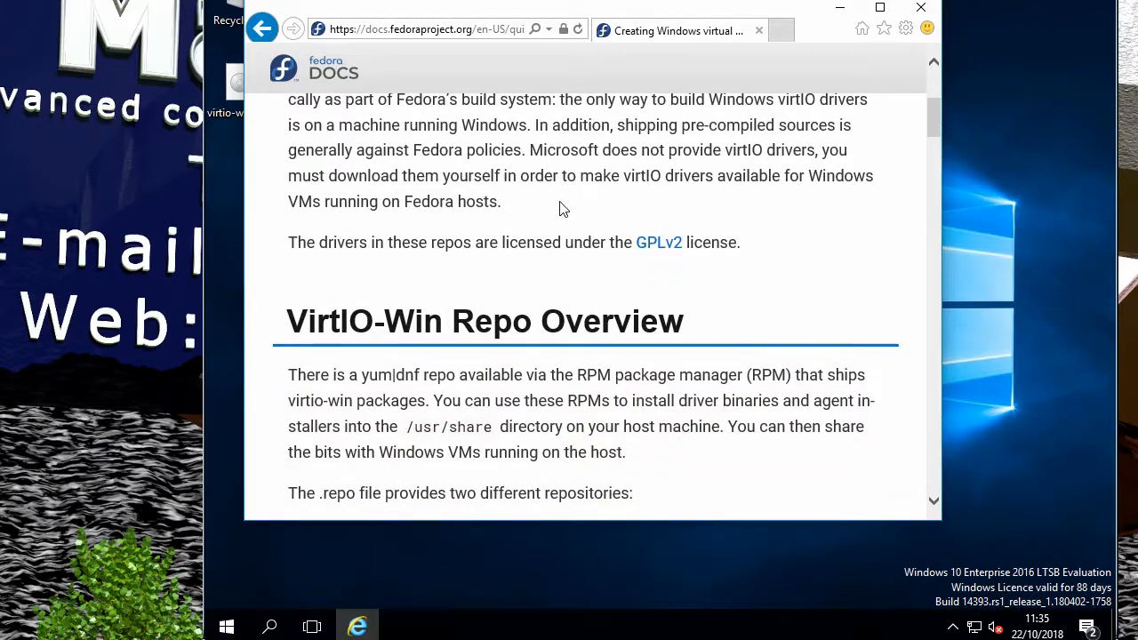
scroll(556, 217, down, 3)
scroll(555, 217, down, 10)
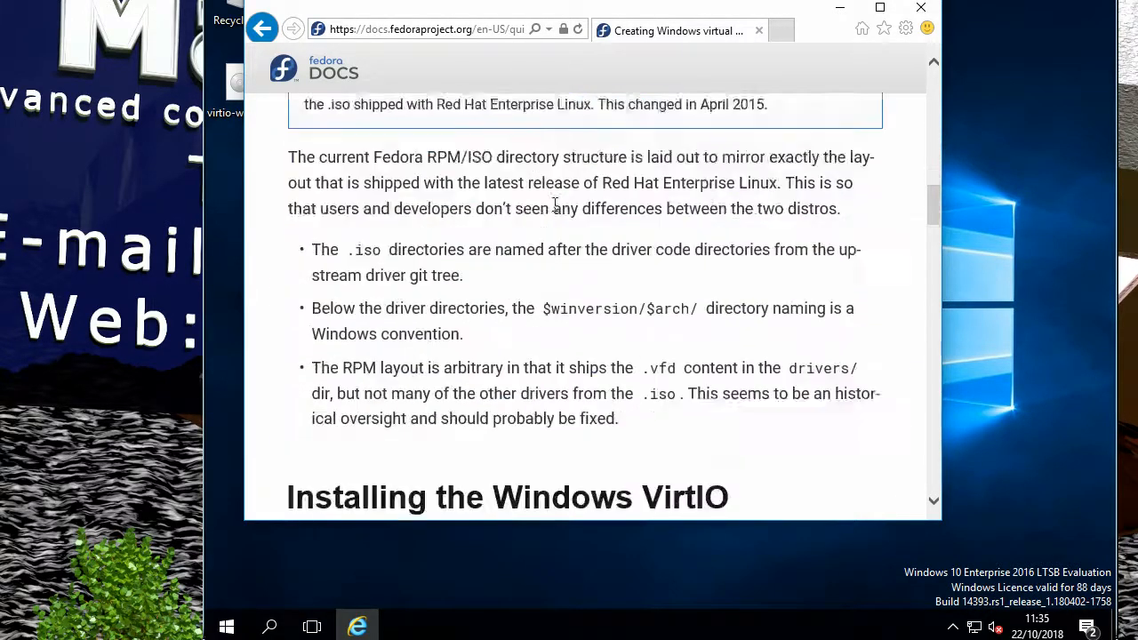
scroll(558, 204, down, 15)
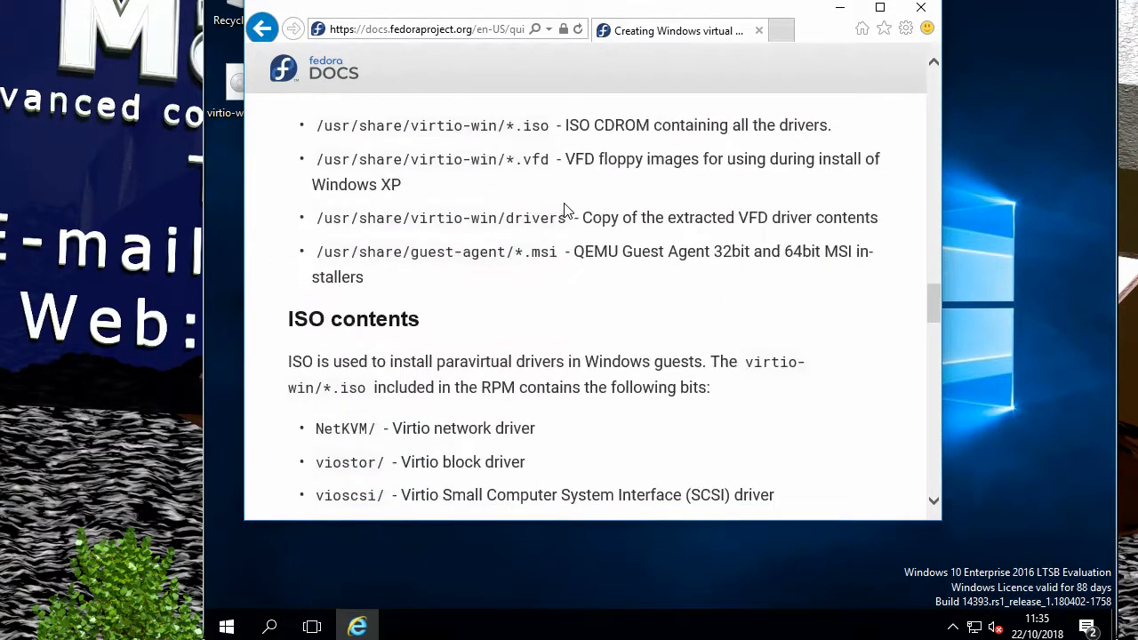
scroll(572, 208, down, 8)
scroll(575, 211, up, 3)
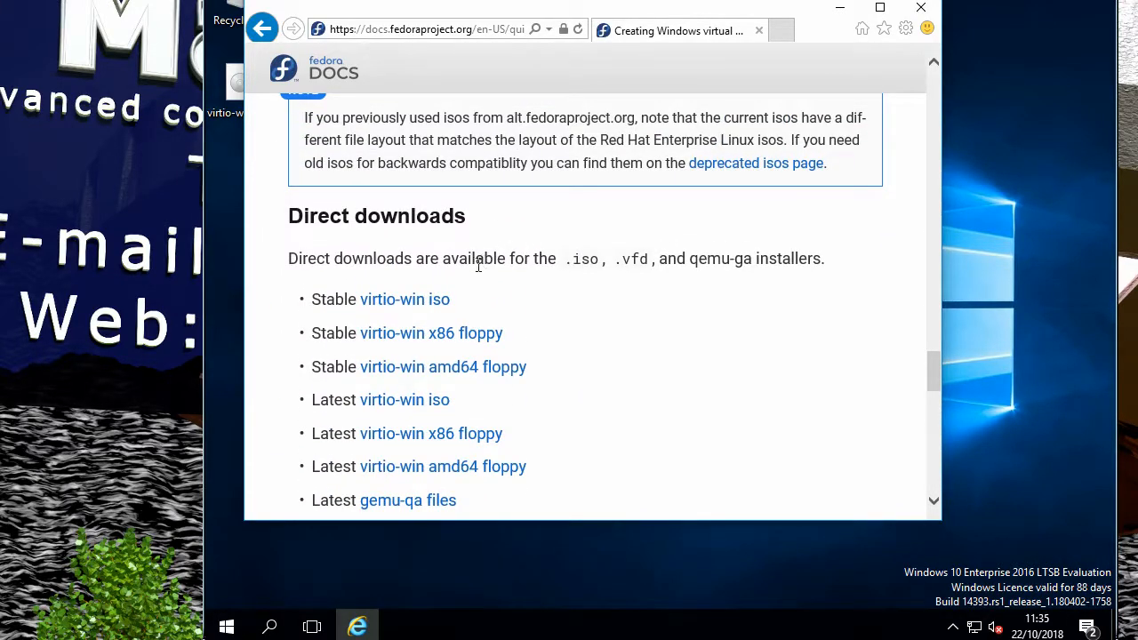
click(396, 303)
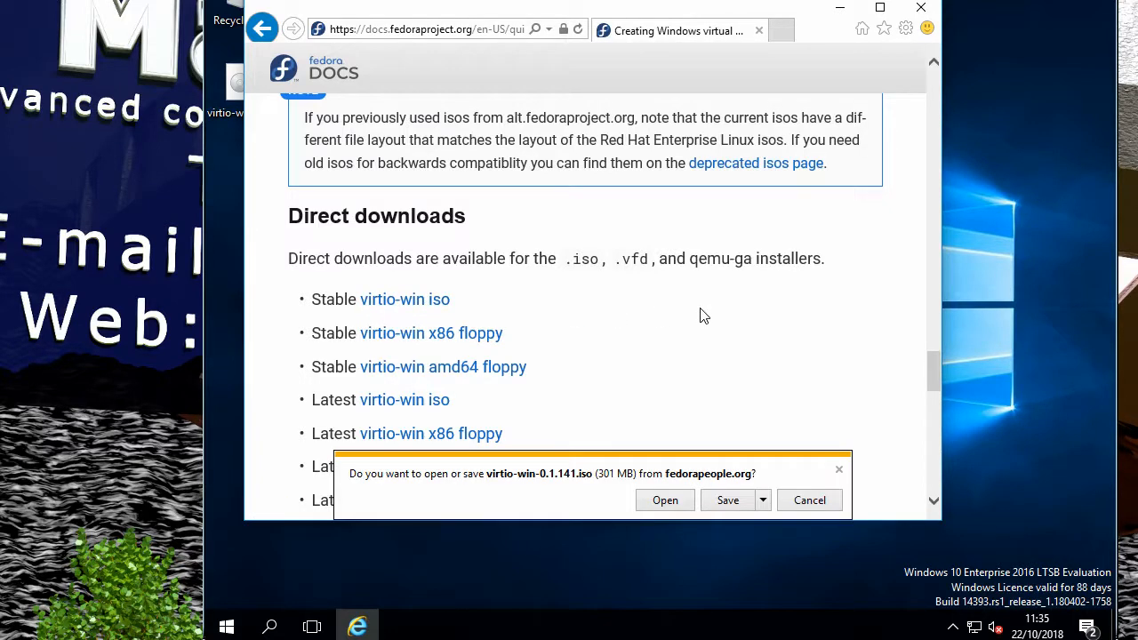
click(728, 504)
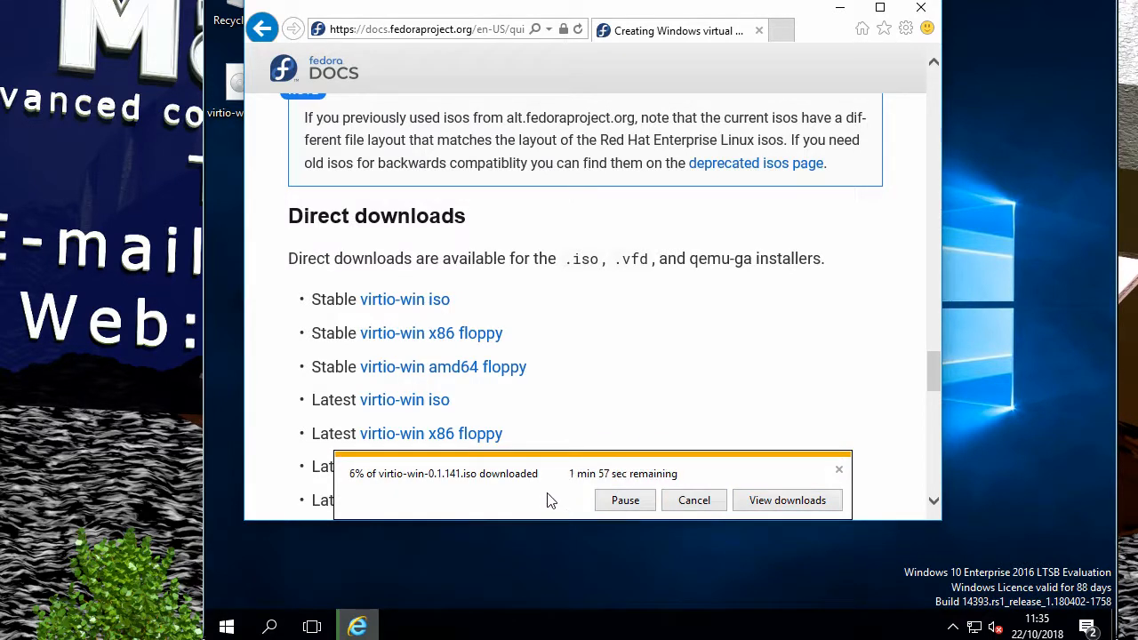
click(692, 501)
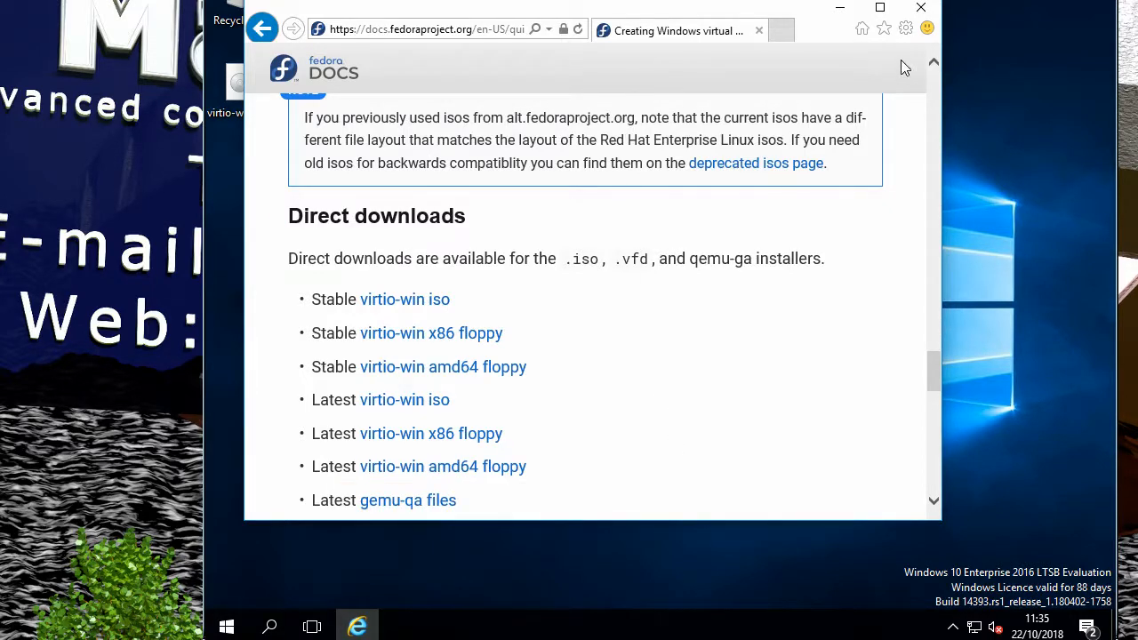
Step: Close the browser, mount the virtio-win-0.1.141 disc image from the desktop and open its viostor\w10 folder
click(921, 7)
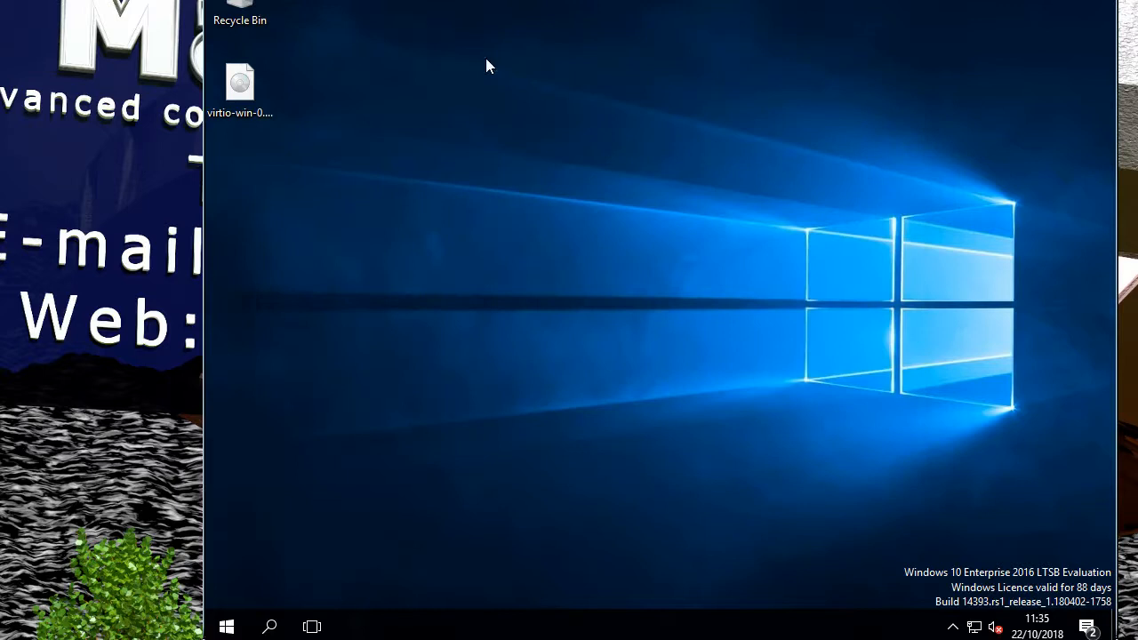
click(238, 85)
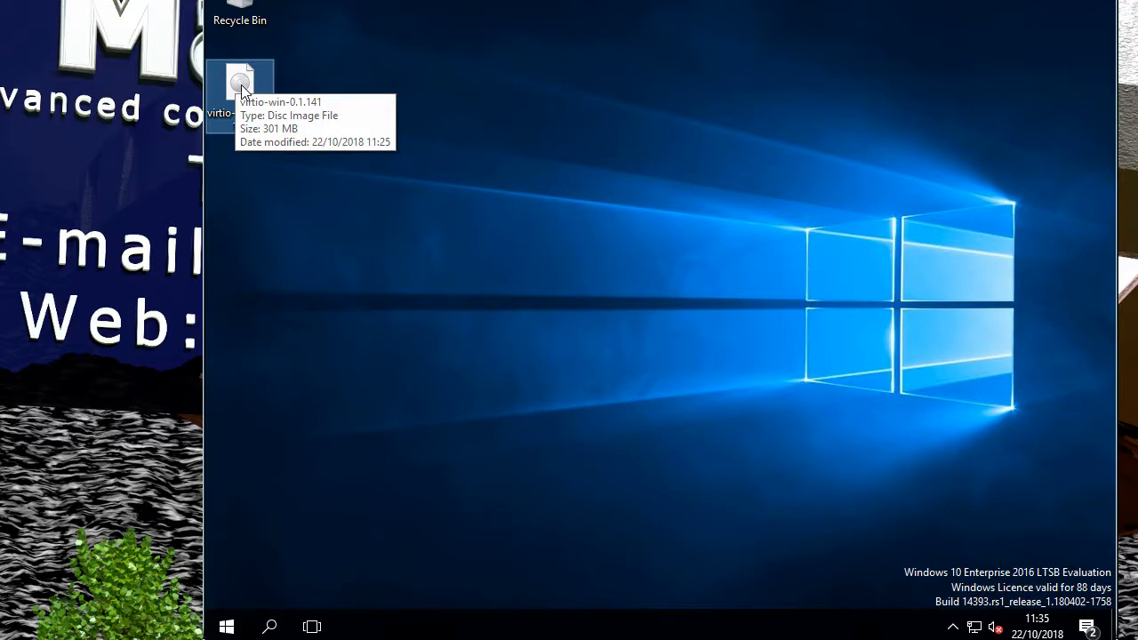
double_click(239, 82)
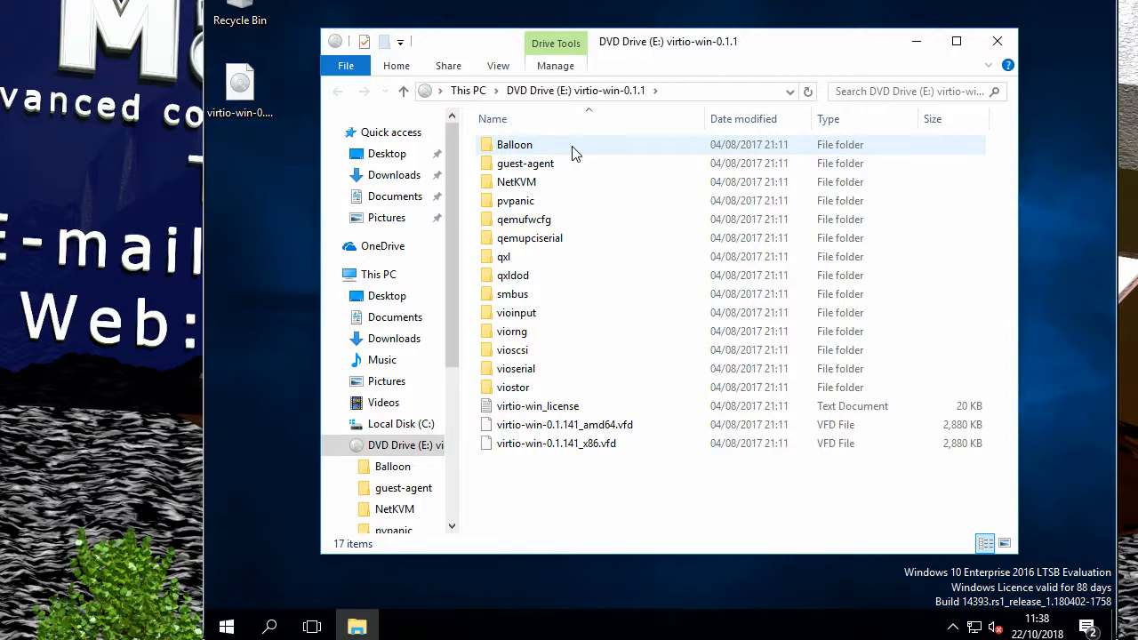
double_click(495, 389)
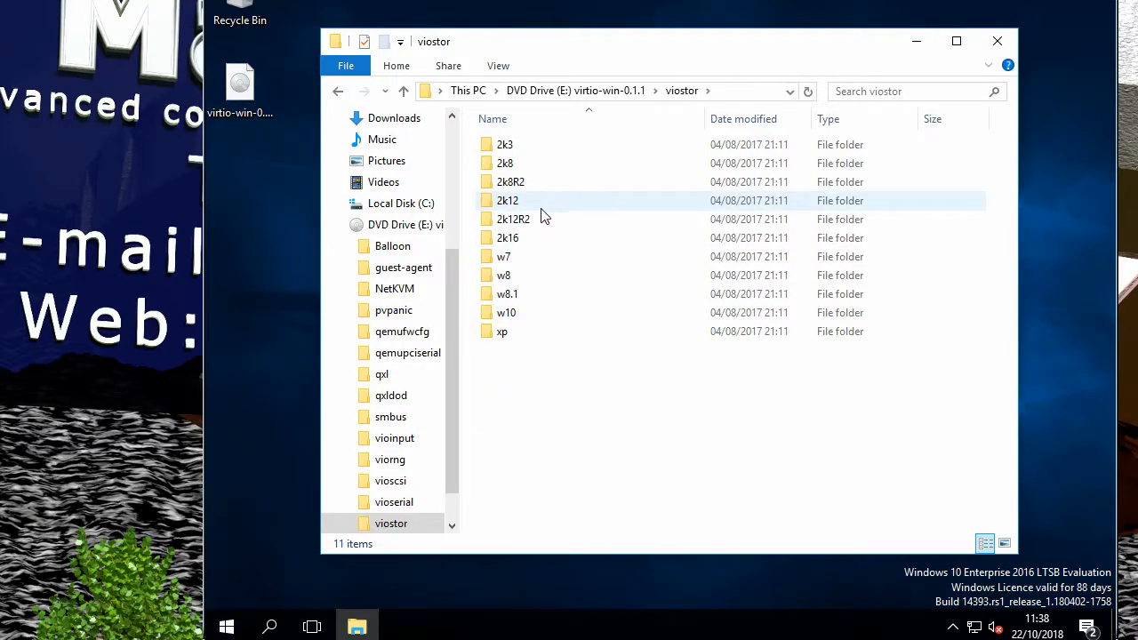
double_click(487, 315)
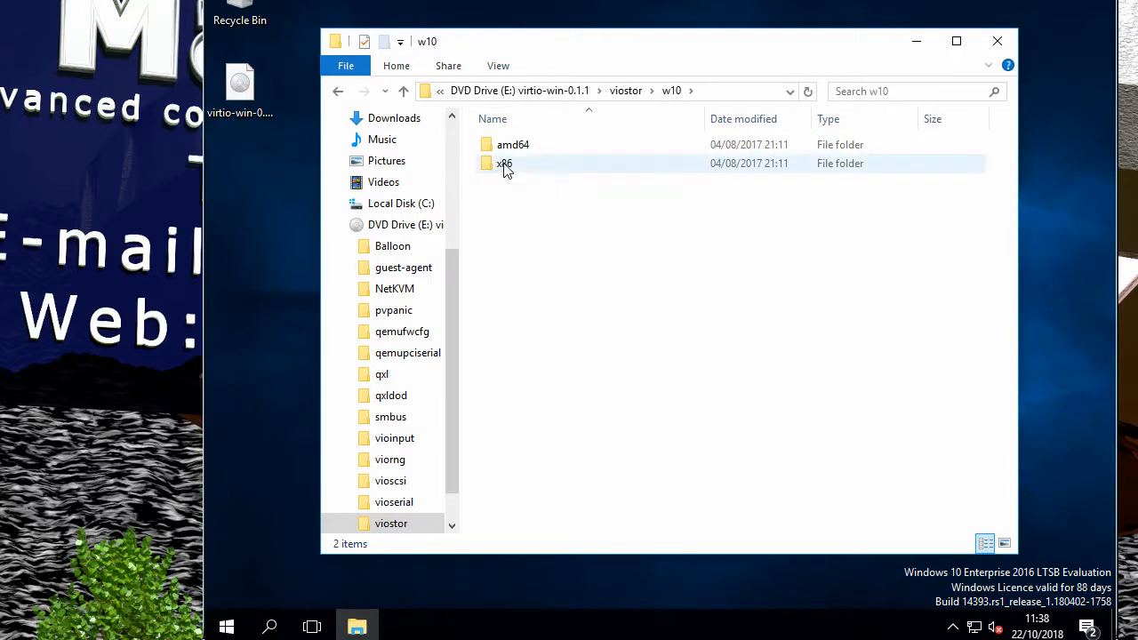
Step: Check the Windows system type on the System page of Control Panel, and close it
click(228, 629)
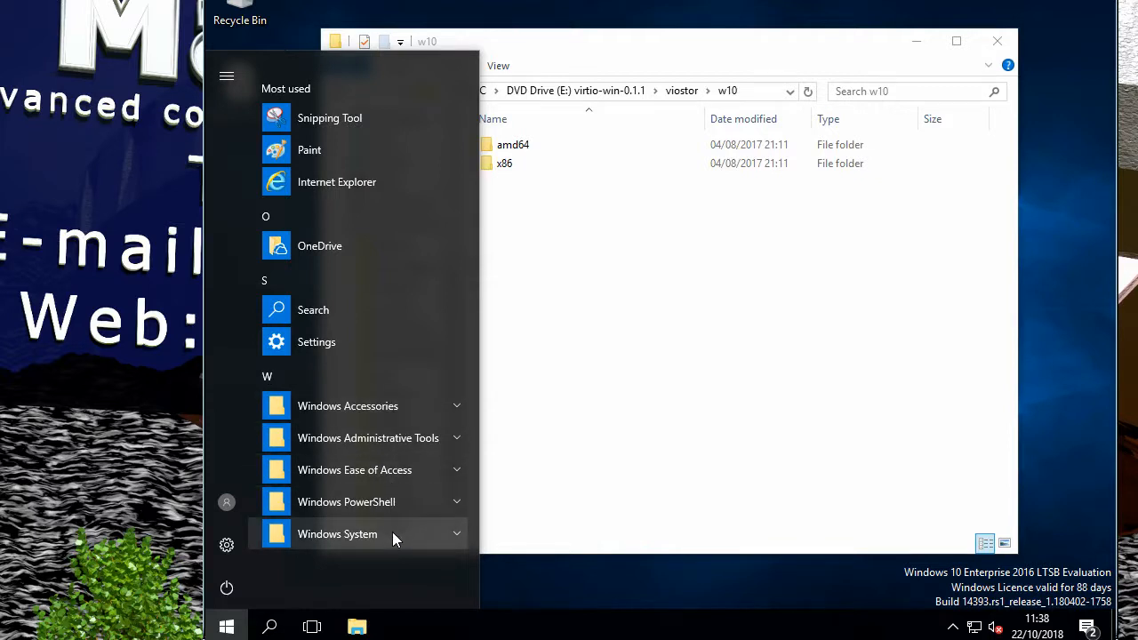
click(436, 533)
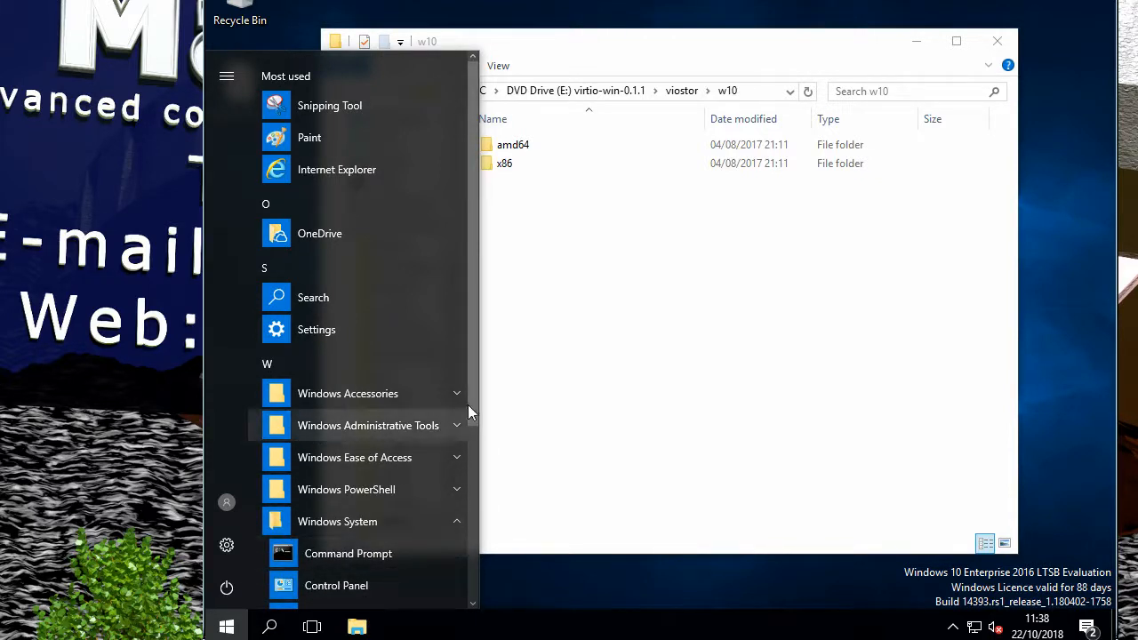
drag(469, 401, 447, 476)
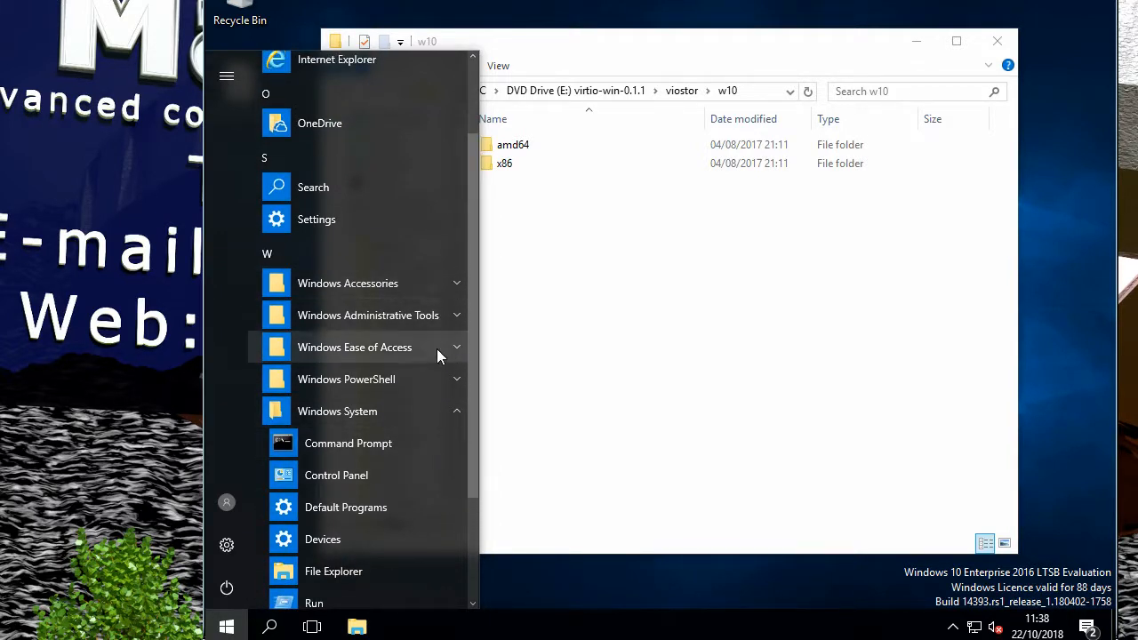
click(362, 471)
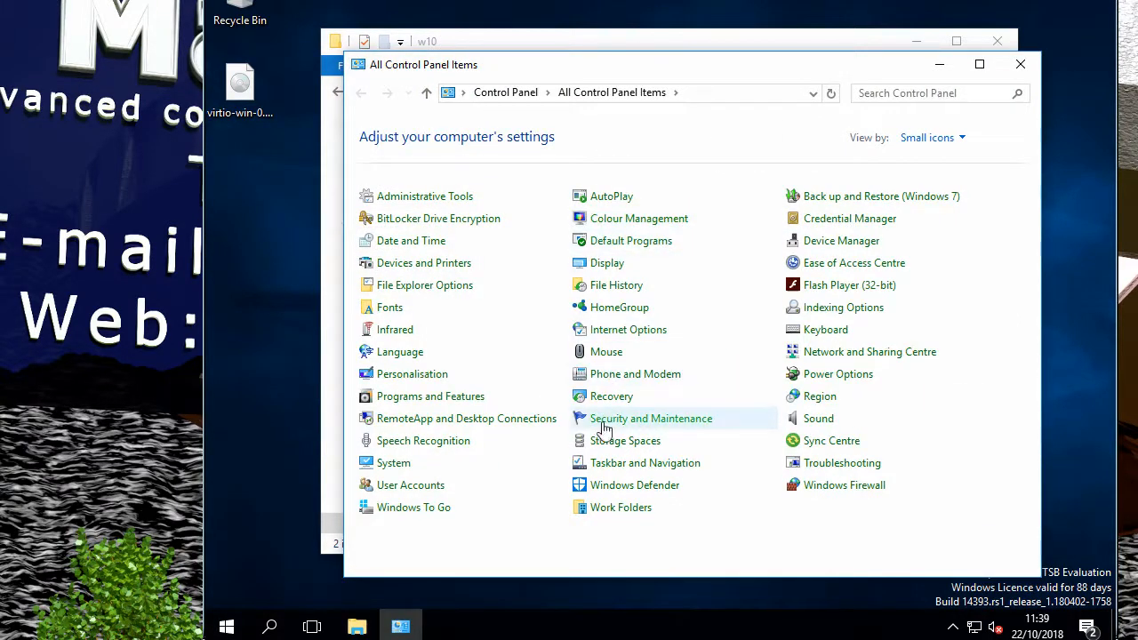
click(398, 464)
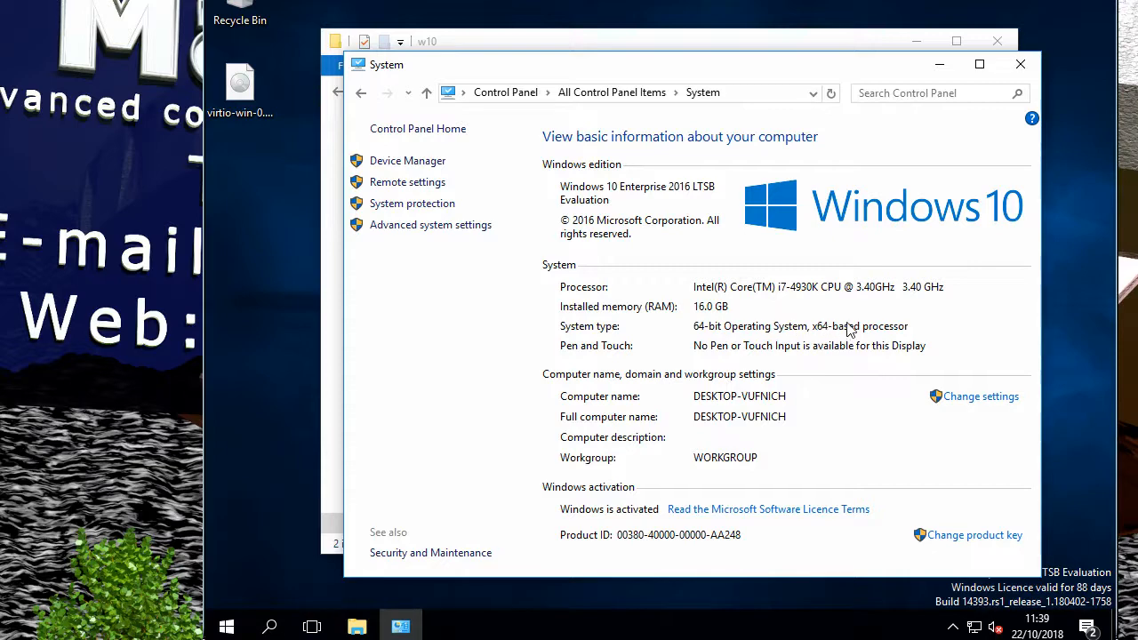
click(1018, 65)
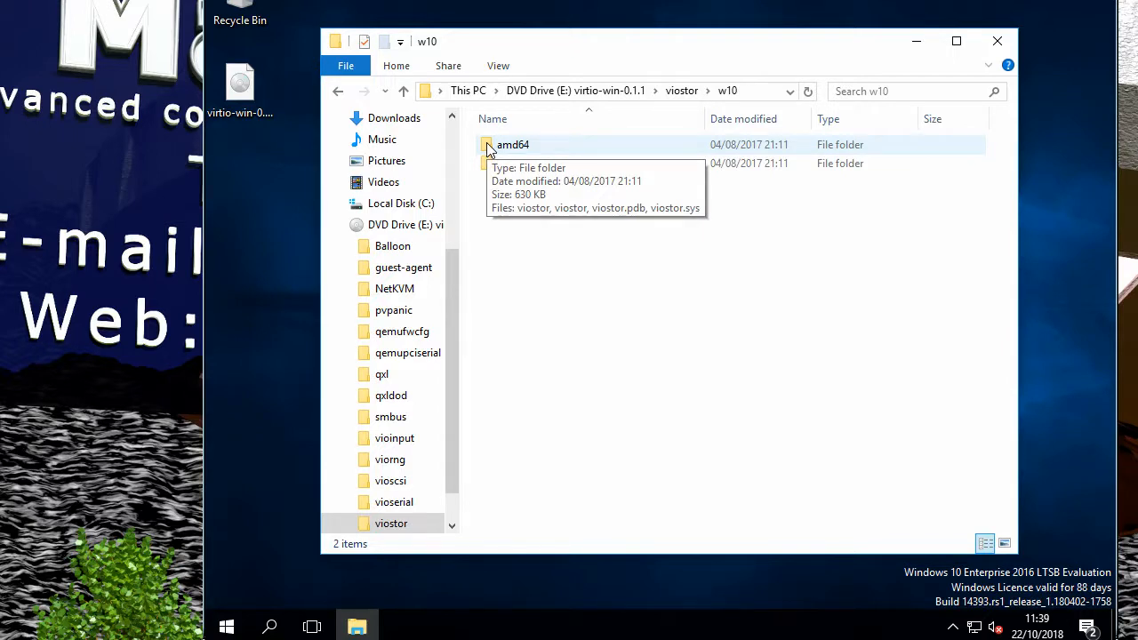
Step: Copy the amd64 folder from viostor\w10 to the desktop and close the disc's folder window
drag(487, 149, 292, 270)
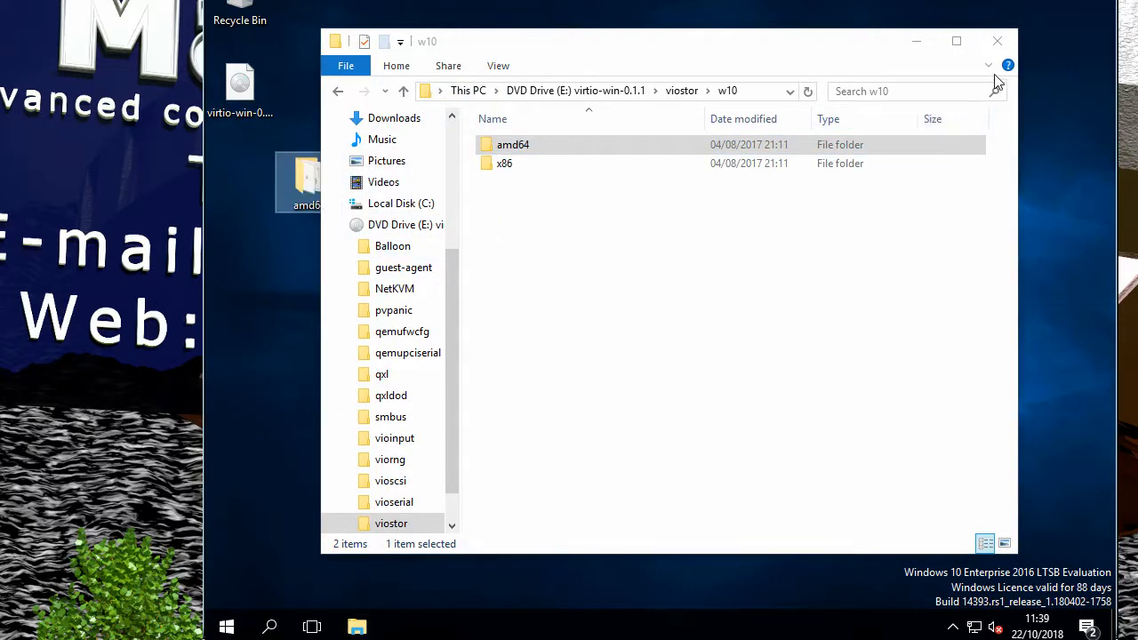
click(996, 42)
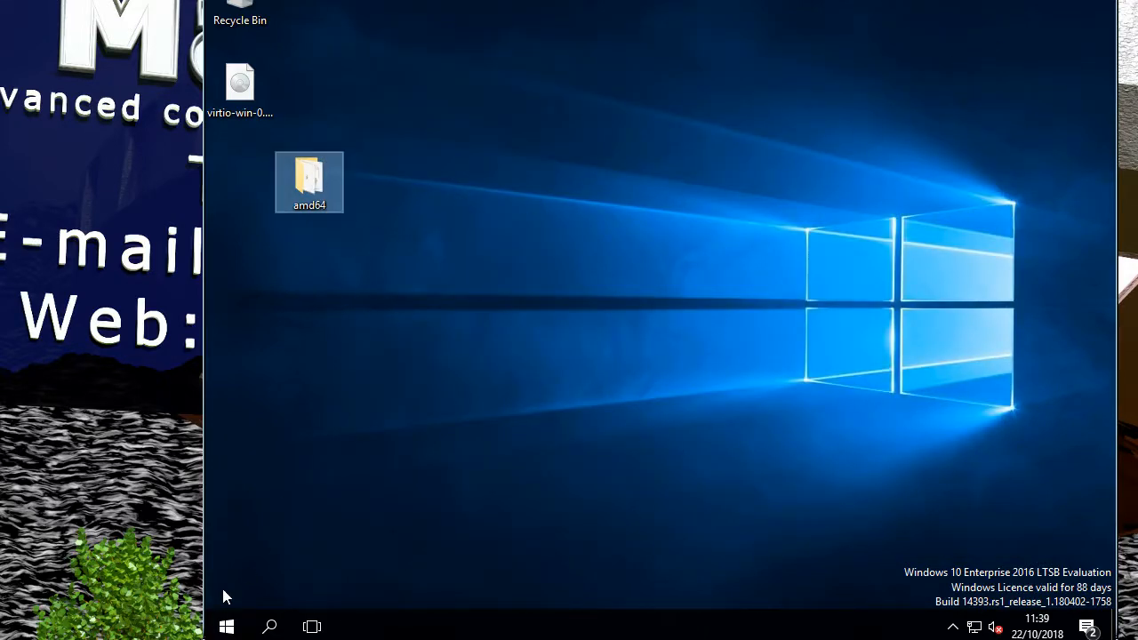
Step: Open Device Manager through Control Panel, close Control Panel, and move the Device Manager window clear of the desktop's amd64 folder
click(228, 627)
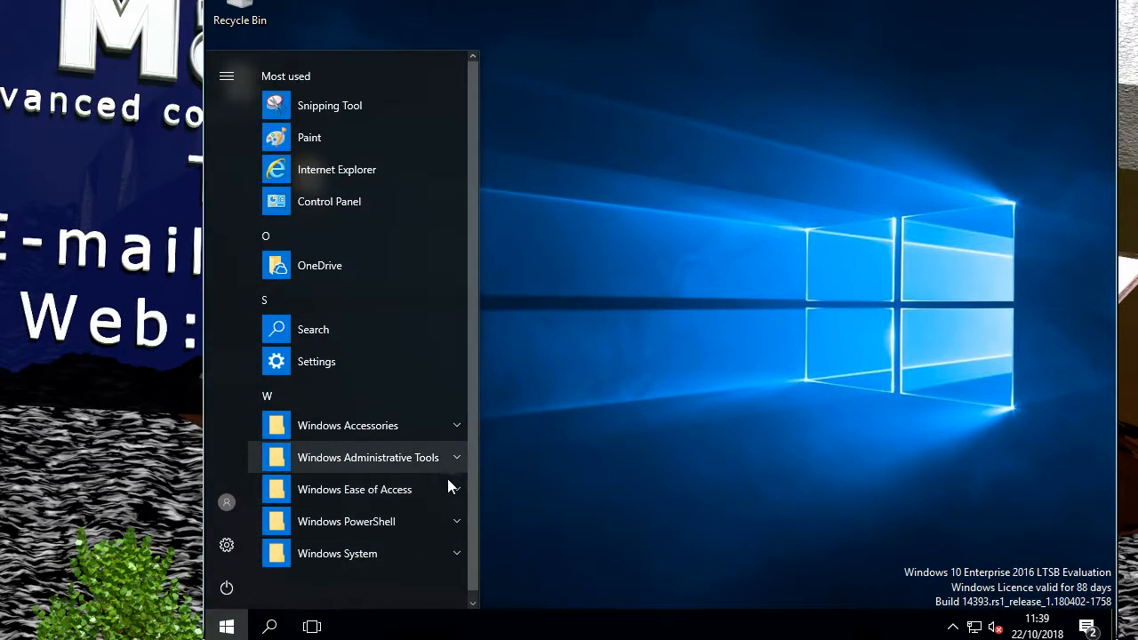
click(449, 551)
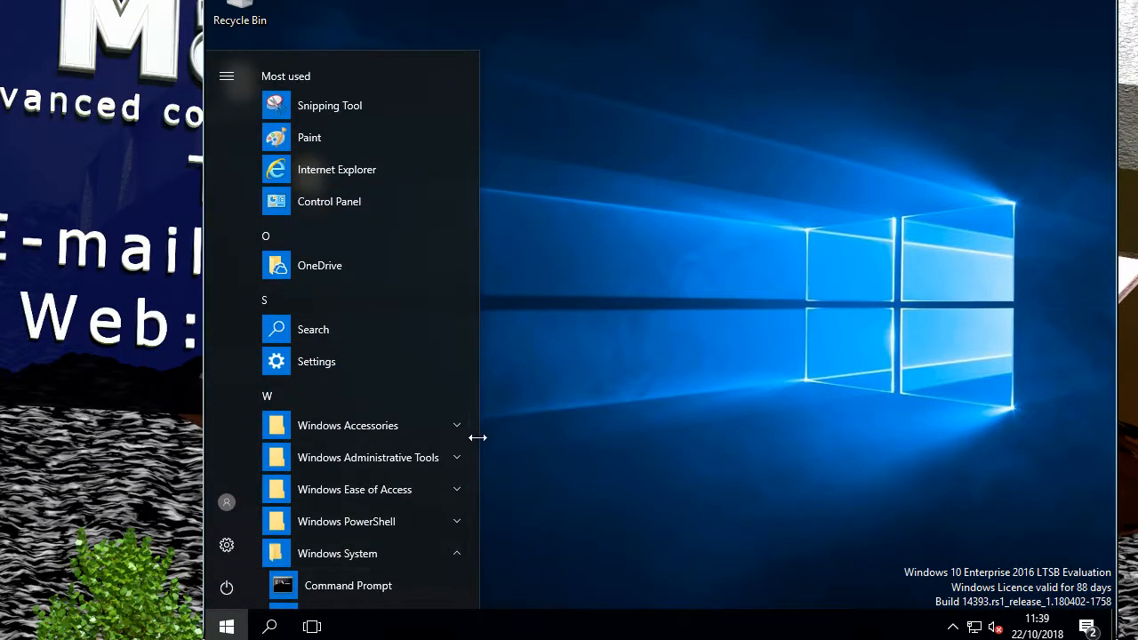
scroll(460, 508, down, 2)
scroll(460, 507, down, 3)
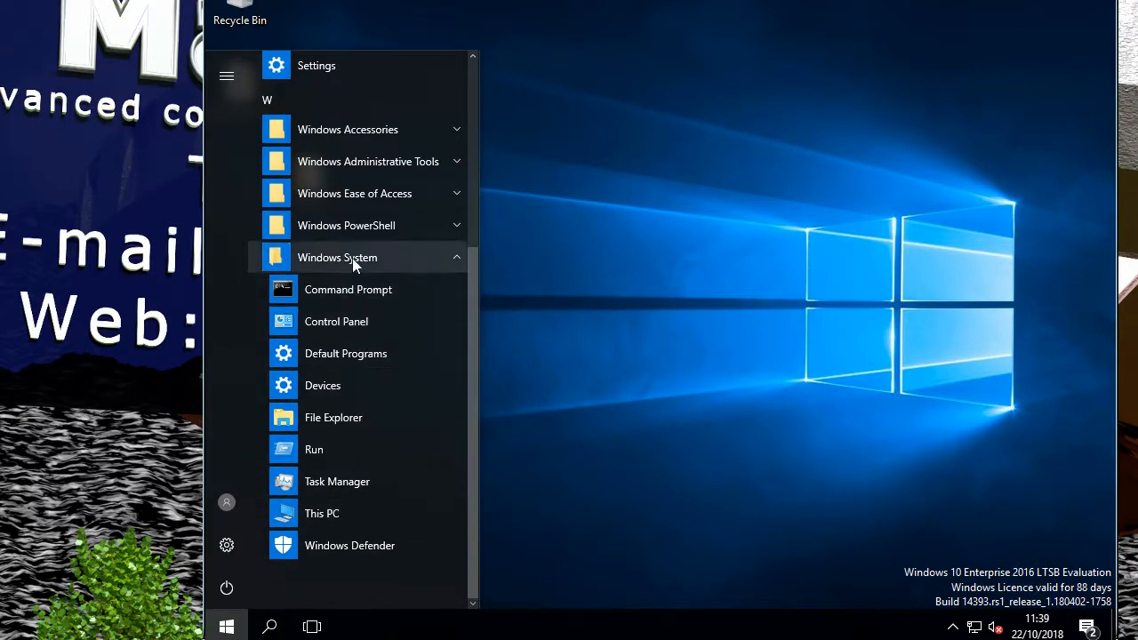
click(338, 323)
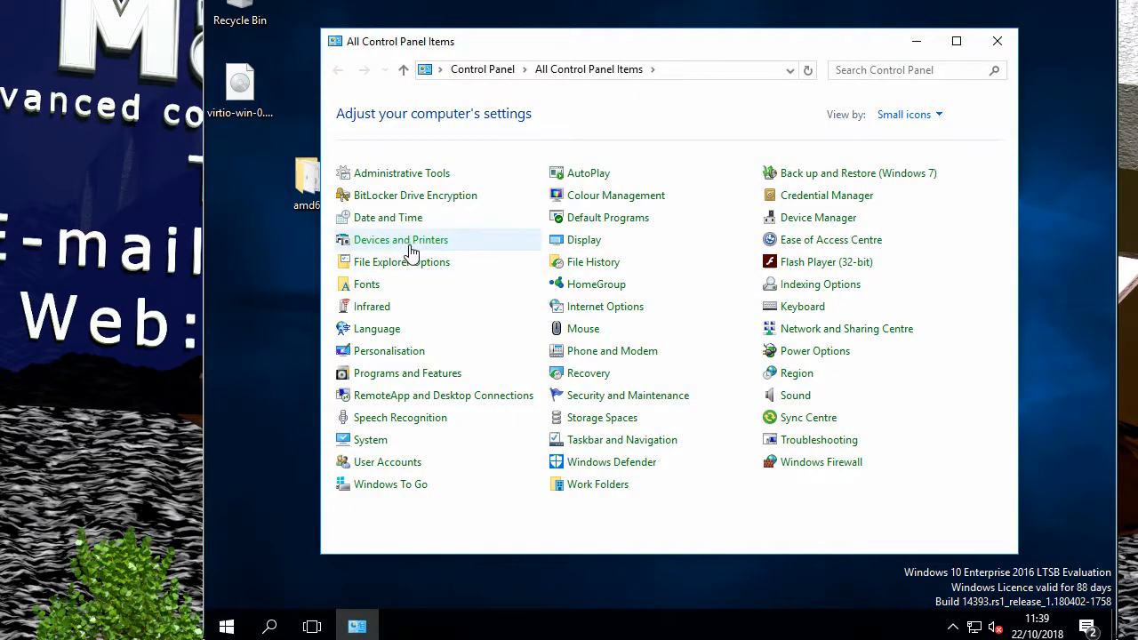
click(818, 223)
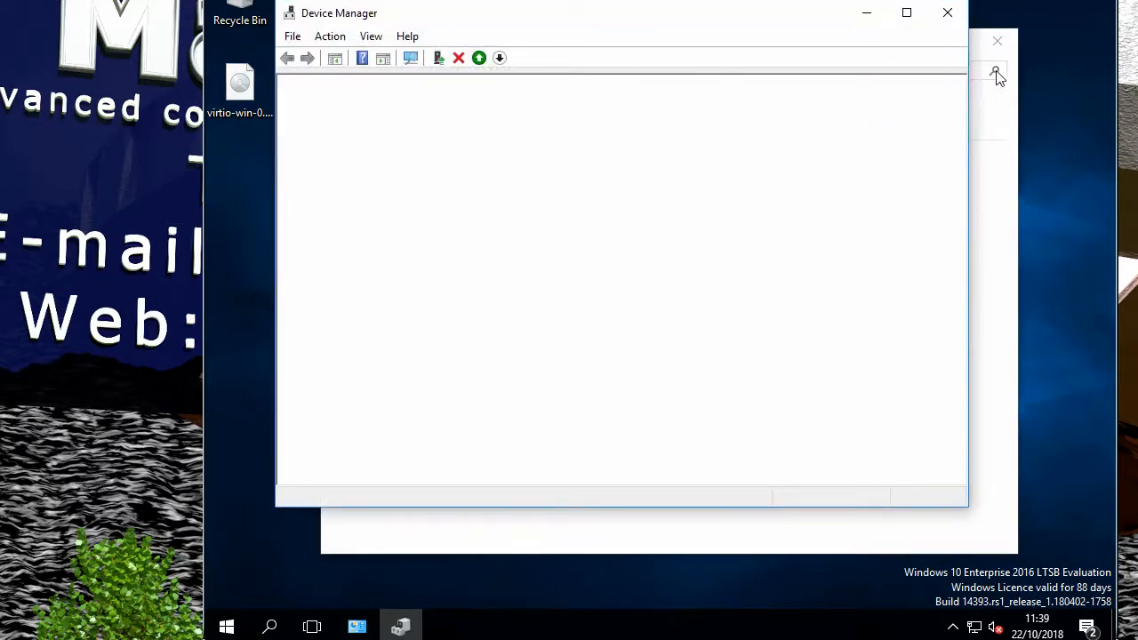
click(997, 41)
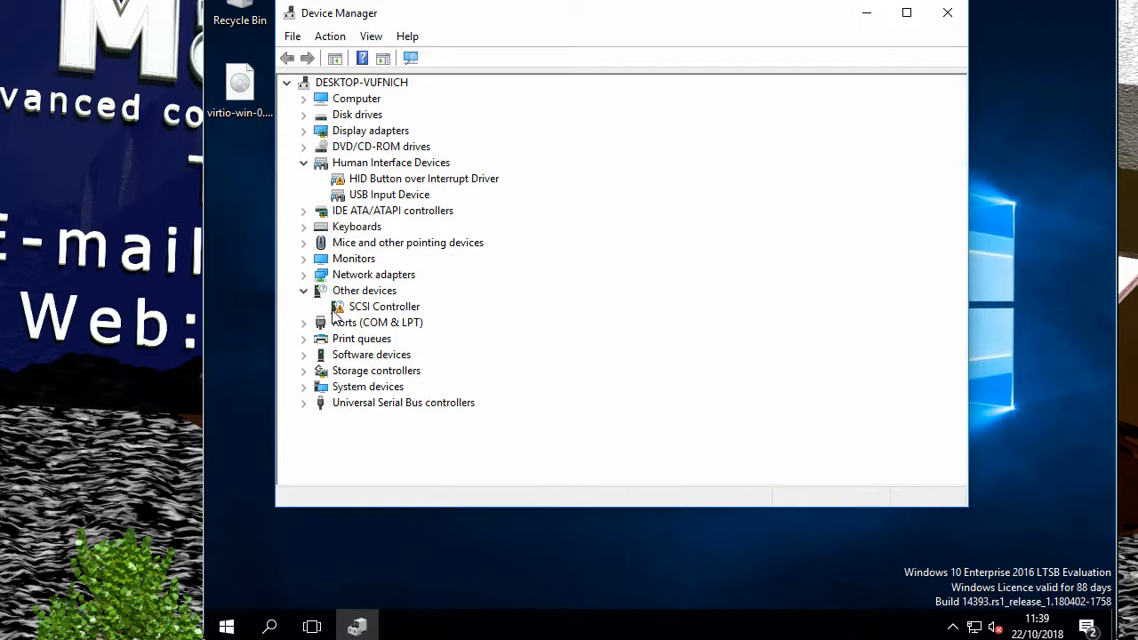
drag(469, 6, 529, 18)
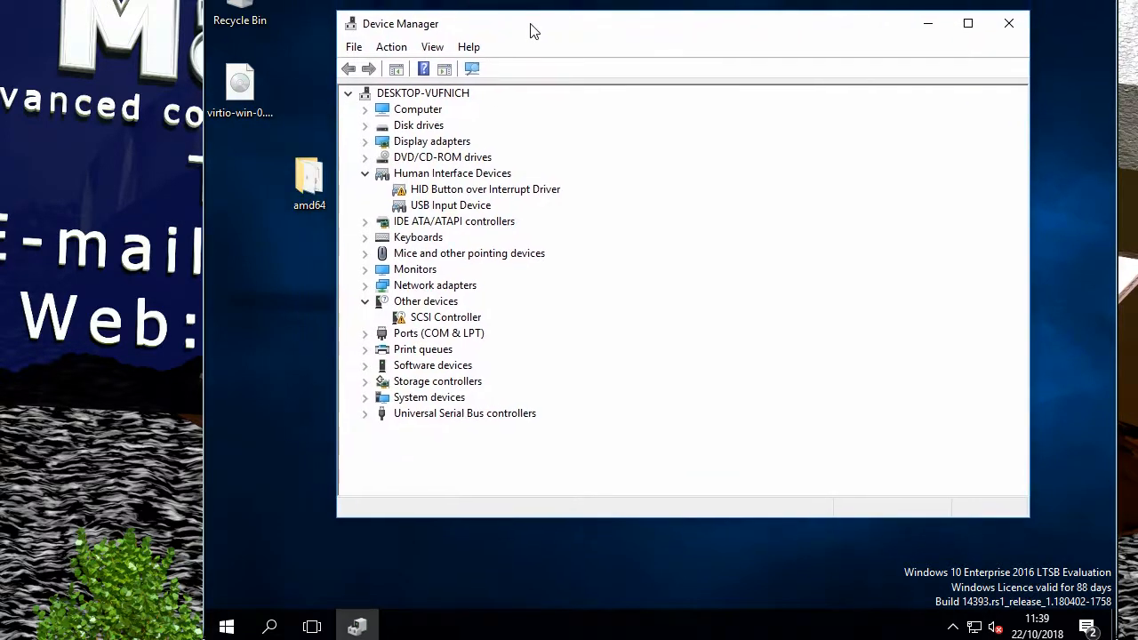
Step: Start a manual driver update for the SCSI Controller and choose the desktop's amd64 folder as the driver location
double_click(402, 320)
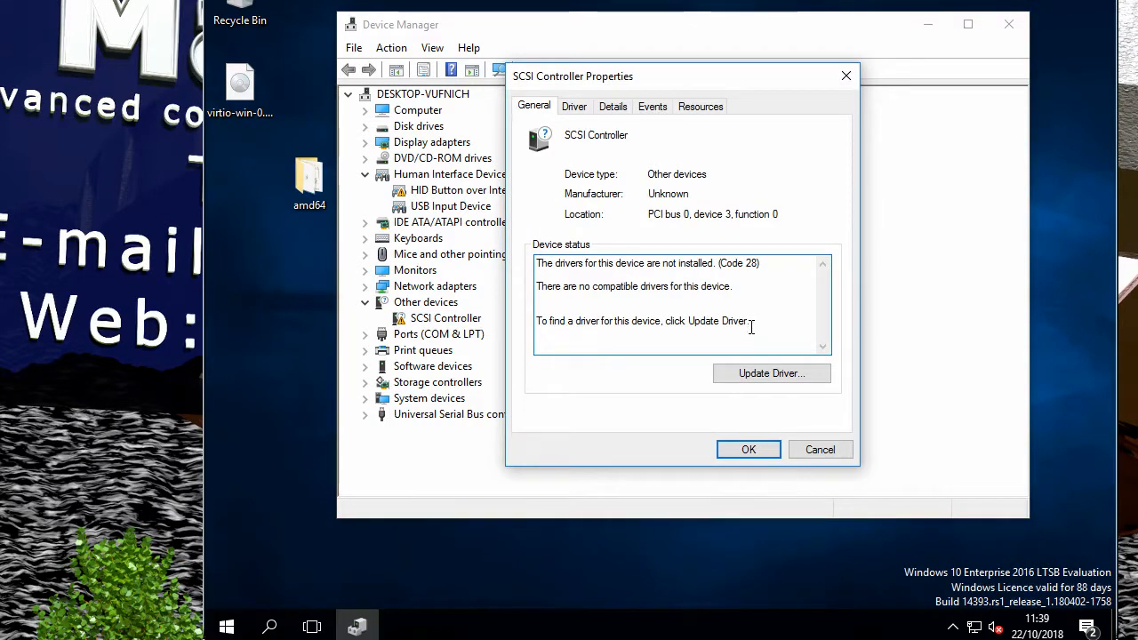
click(747, 368)
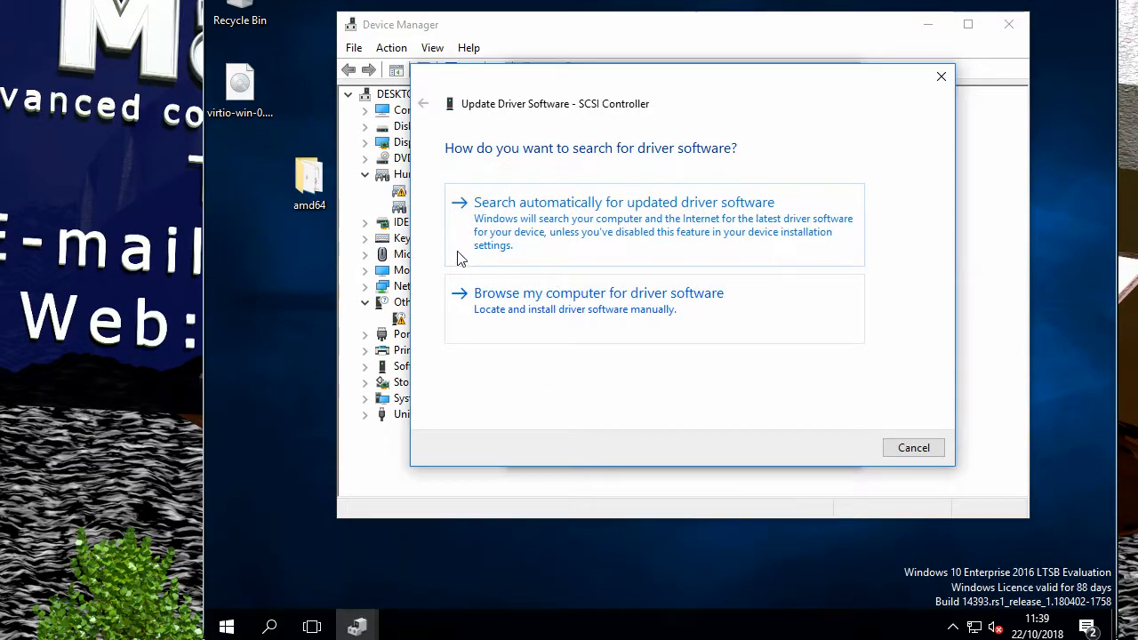
click(541, 287)
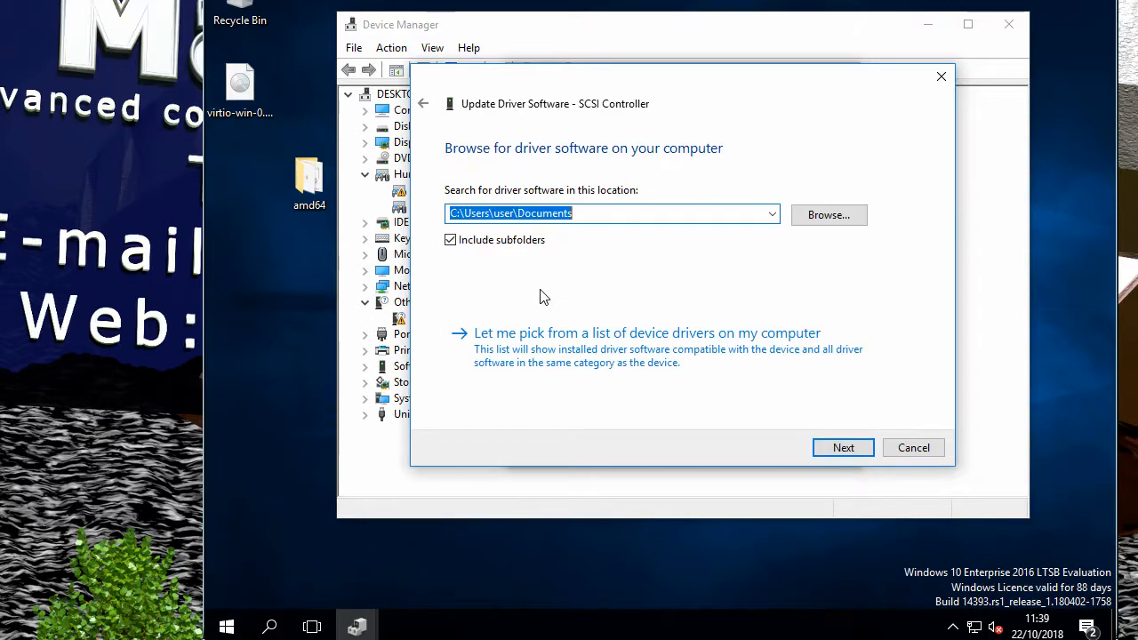
click(816, 220)
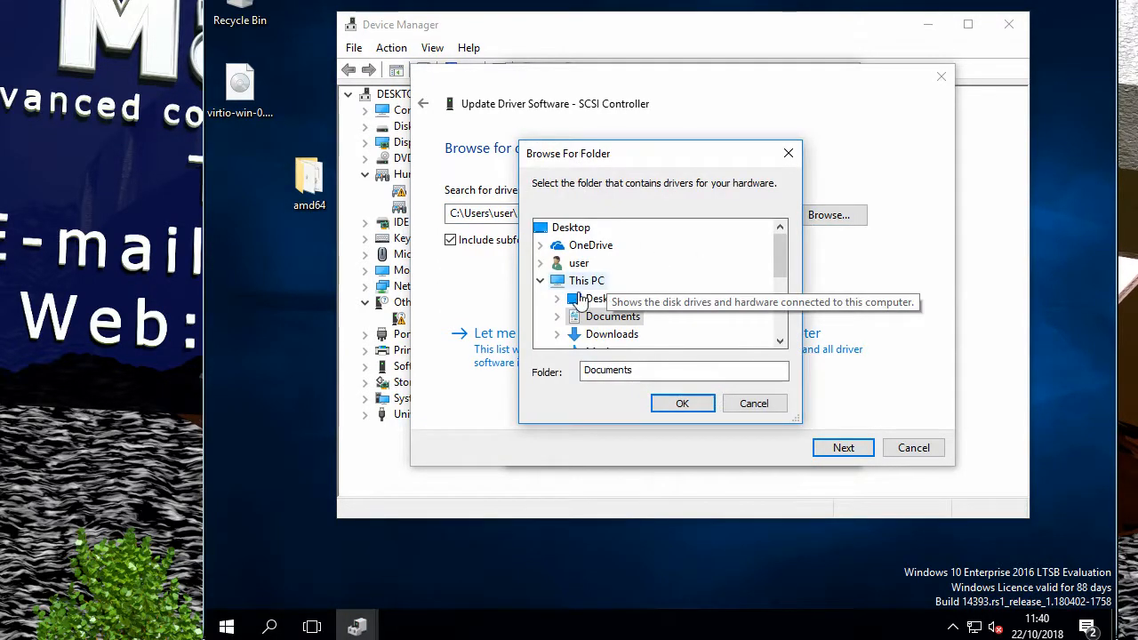
click(557, 300)
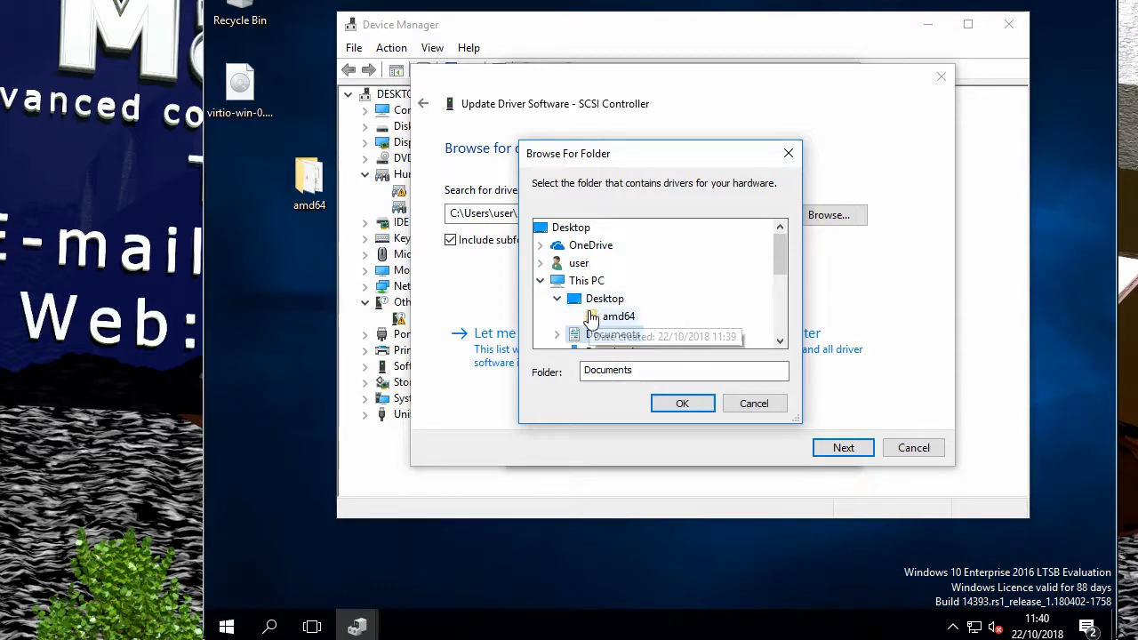
click(603, 316)
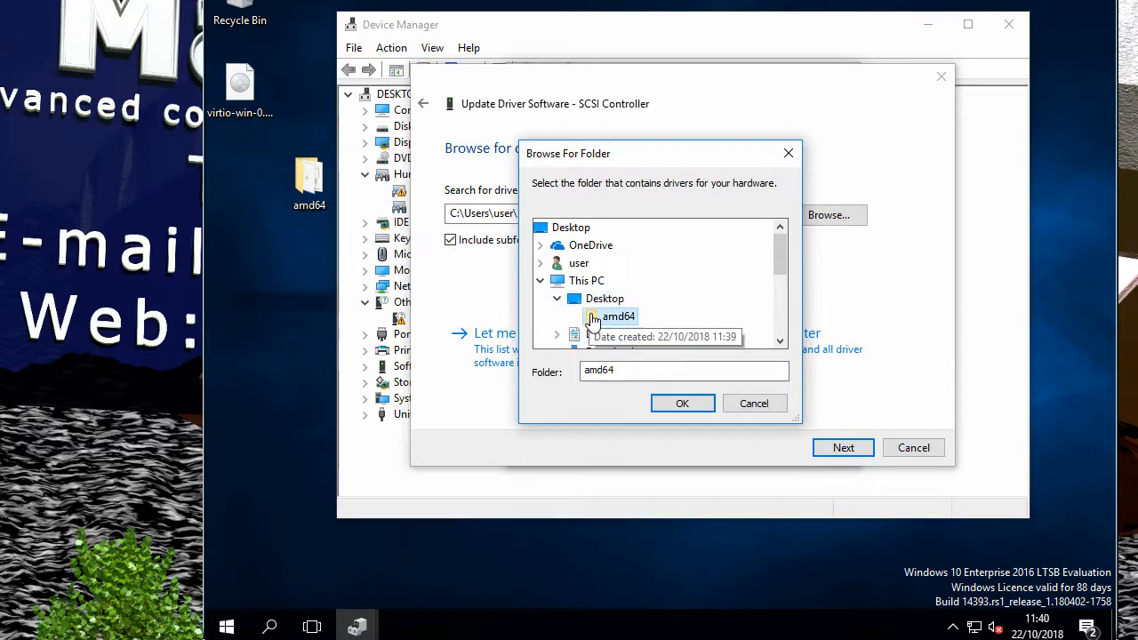
click(681, 403)
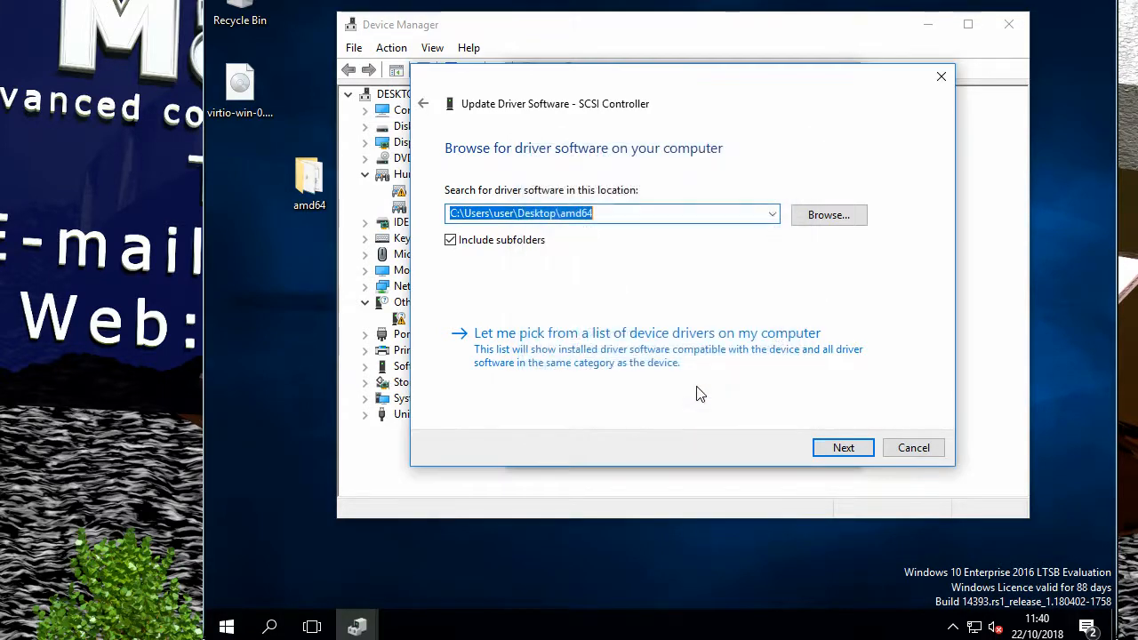
Step: Install the Red Hat VirtIO SCSI controller driver, then close the update wizard, the device properties and Device Manager
click(840, 448)
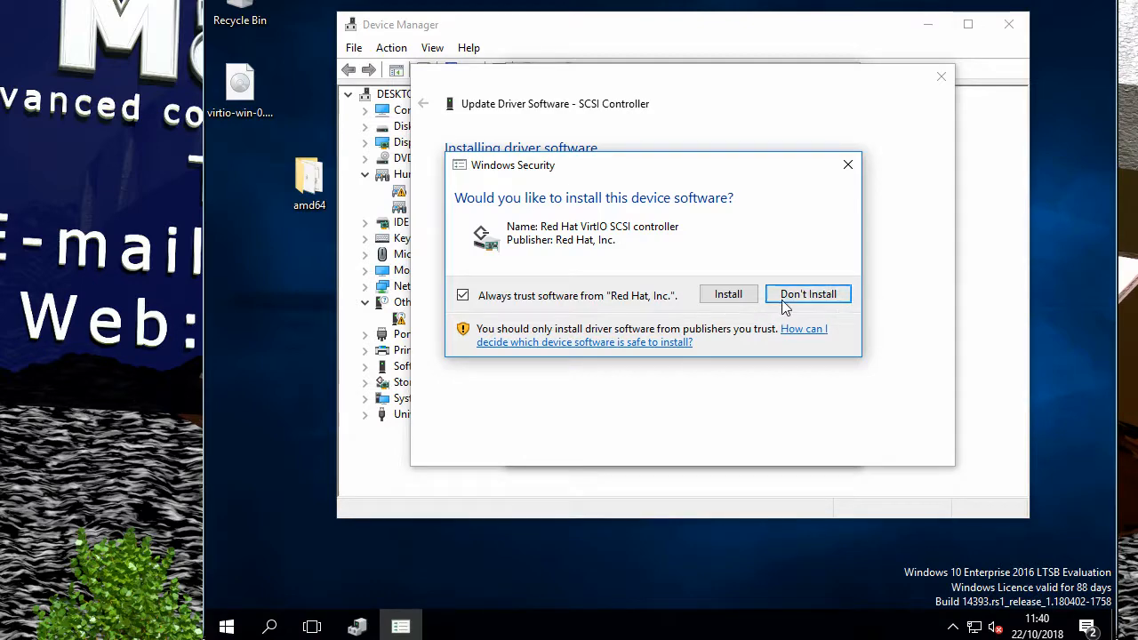
click(718, 297)
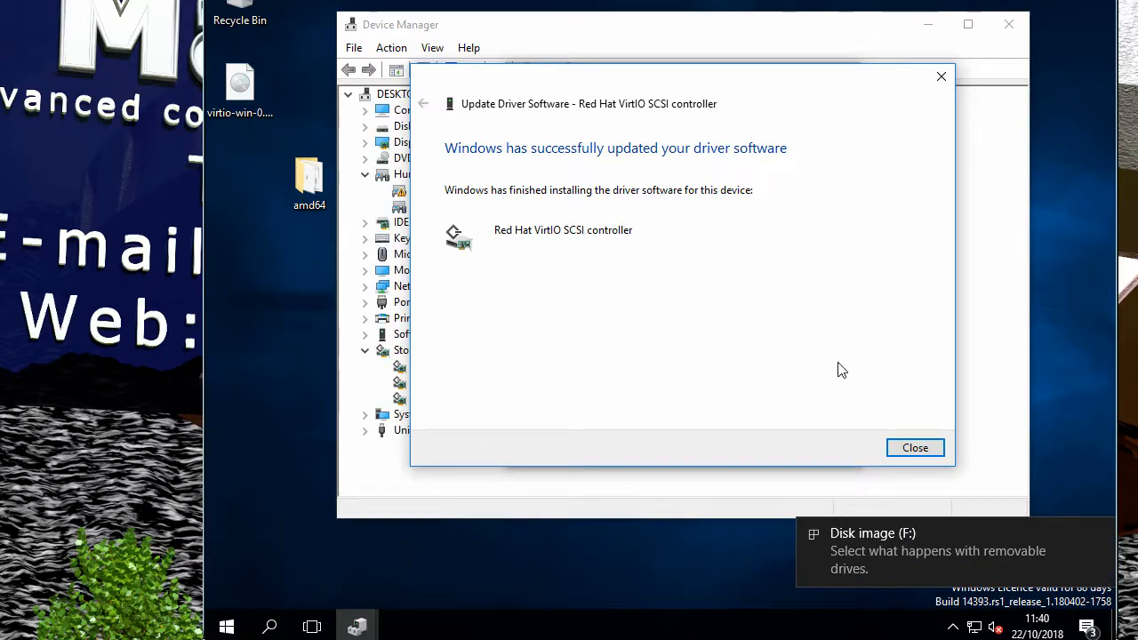
click(914, 449)
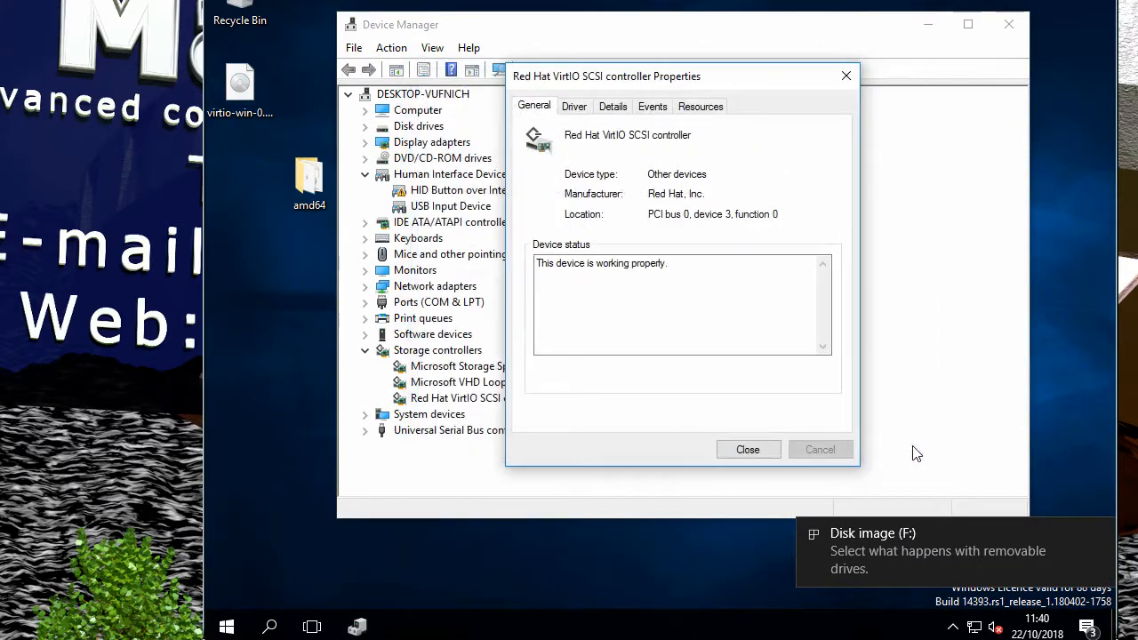
click(748, 450)
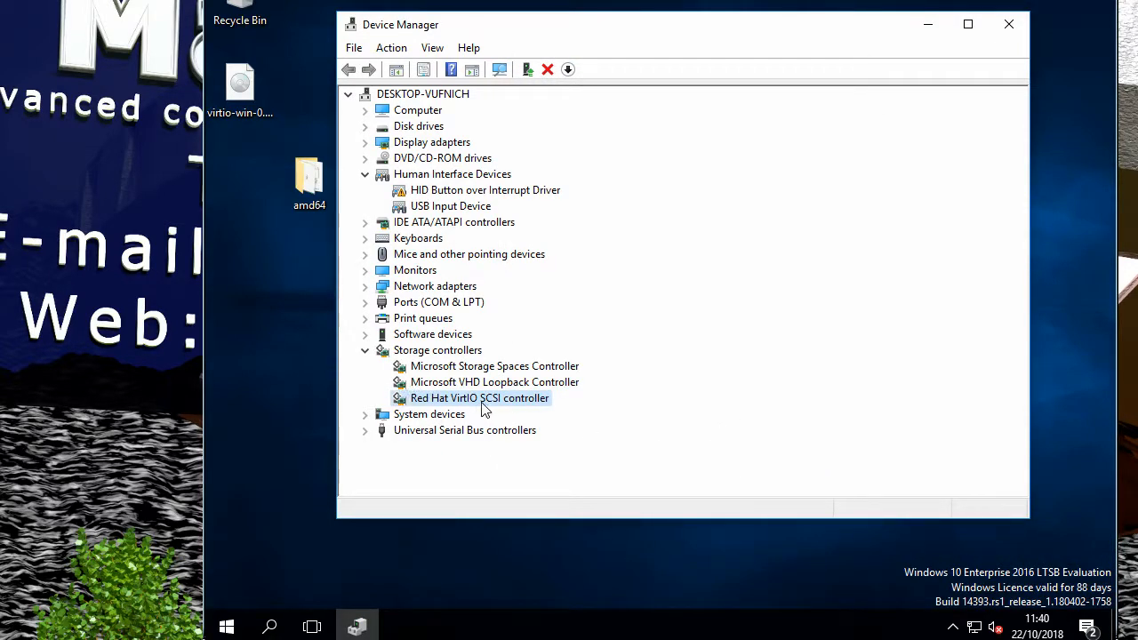
click(364, 351)
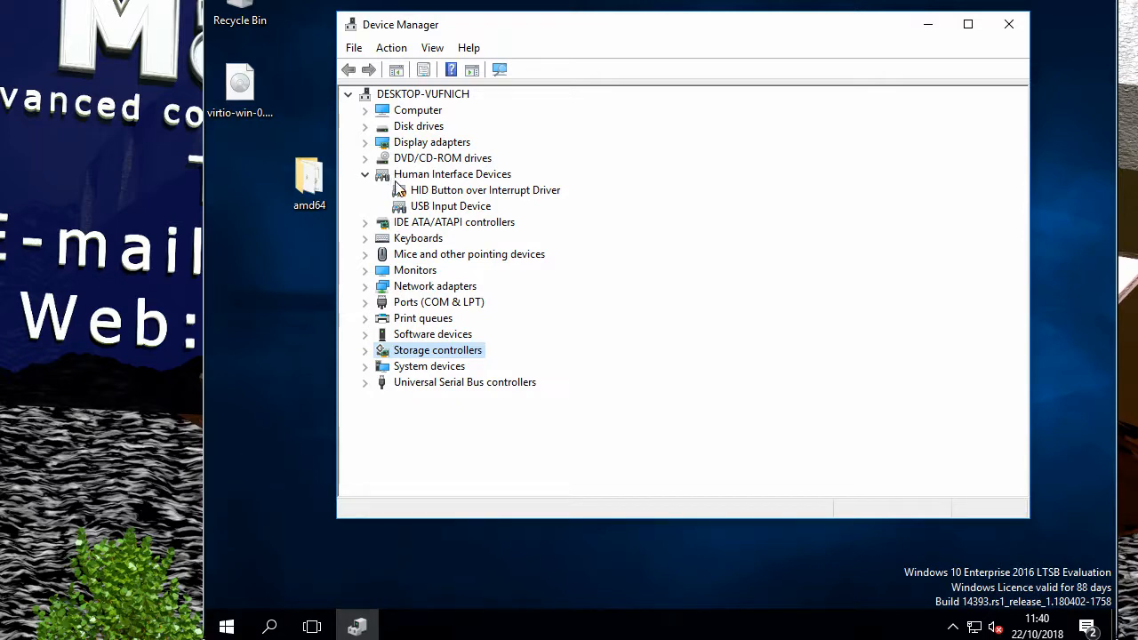
click(1009, 24)
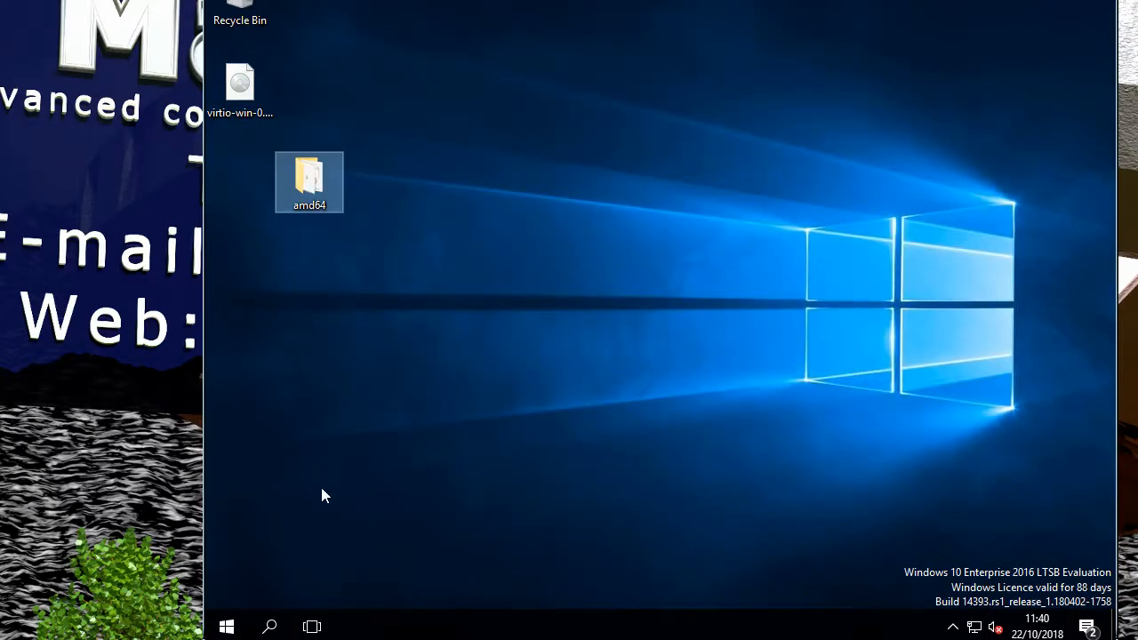
Step: Move the desktop's amd64 folder to the Recycle Bin, skipping the in-use virtio-win-0.1.141 image, and shut down Windows
drag(375, 283, 247, 31)
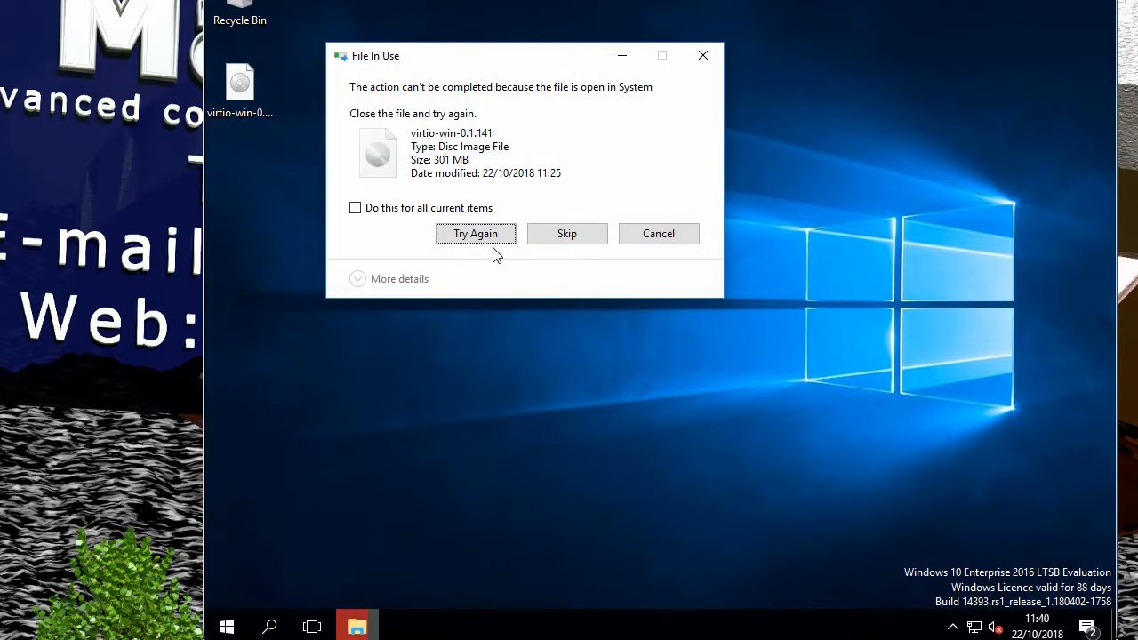
click(566, 245)
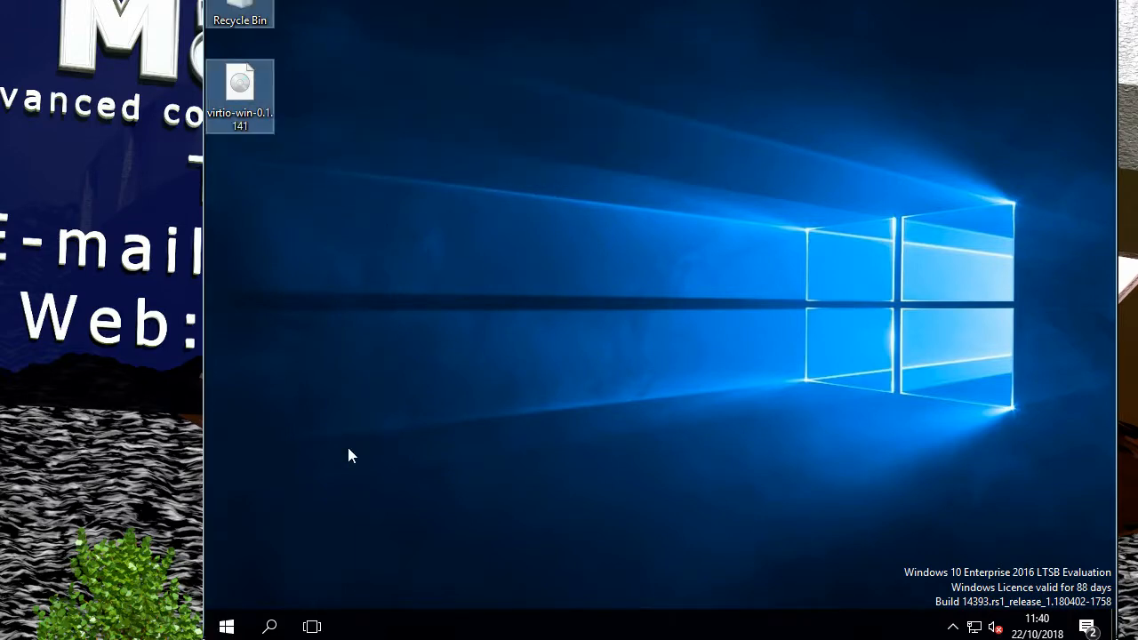
click(226, 627)
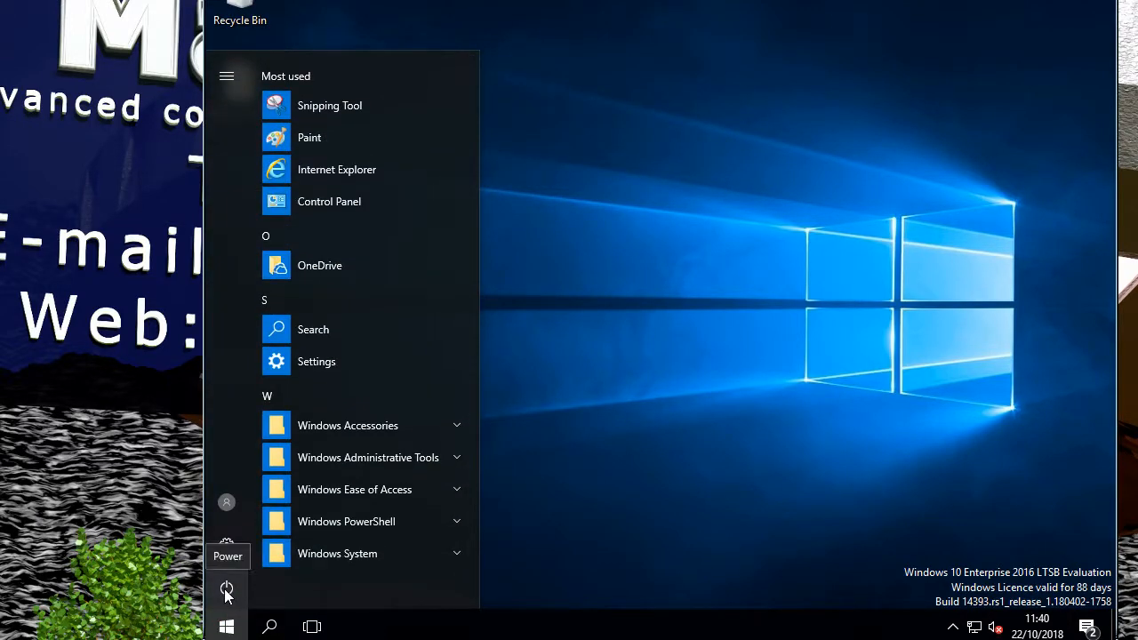
click(228, 591)
click(323, 509)
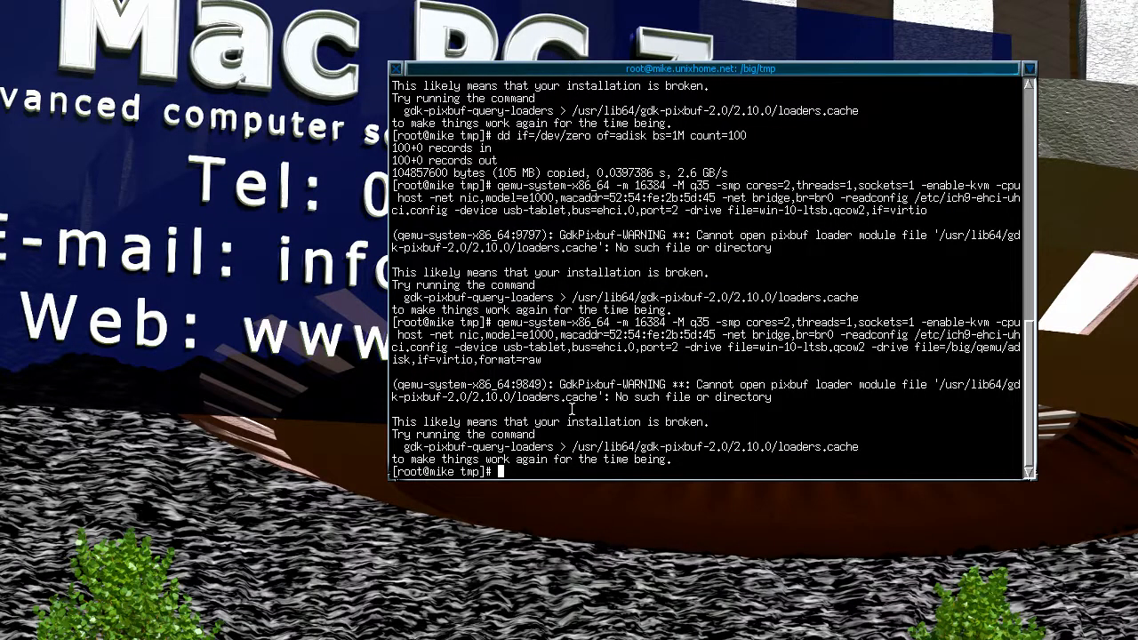
Step: Run the earlier qemu-system-x86_64 command with only win-10-ltsb.qcow2 on if=virtio, rerun it, and reposition the virtual machine's window
key(Up)
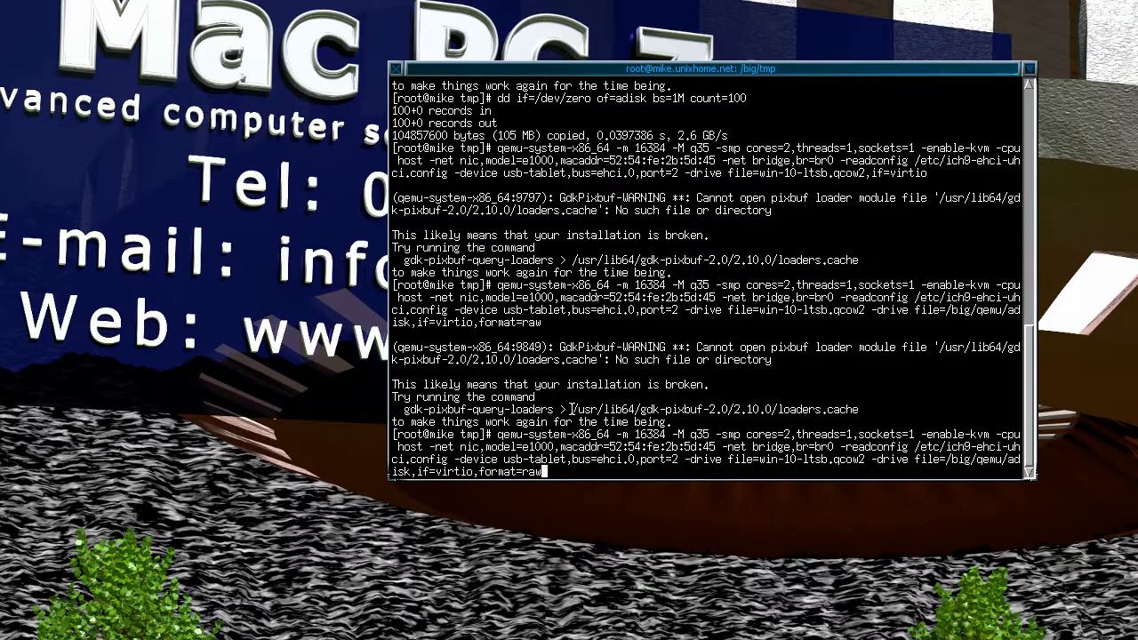
key(Up)
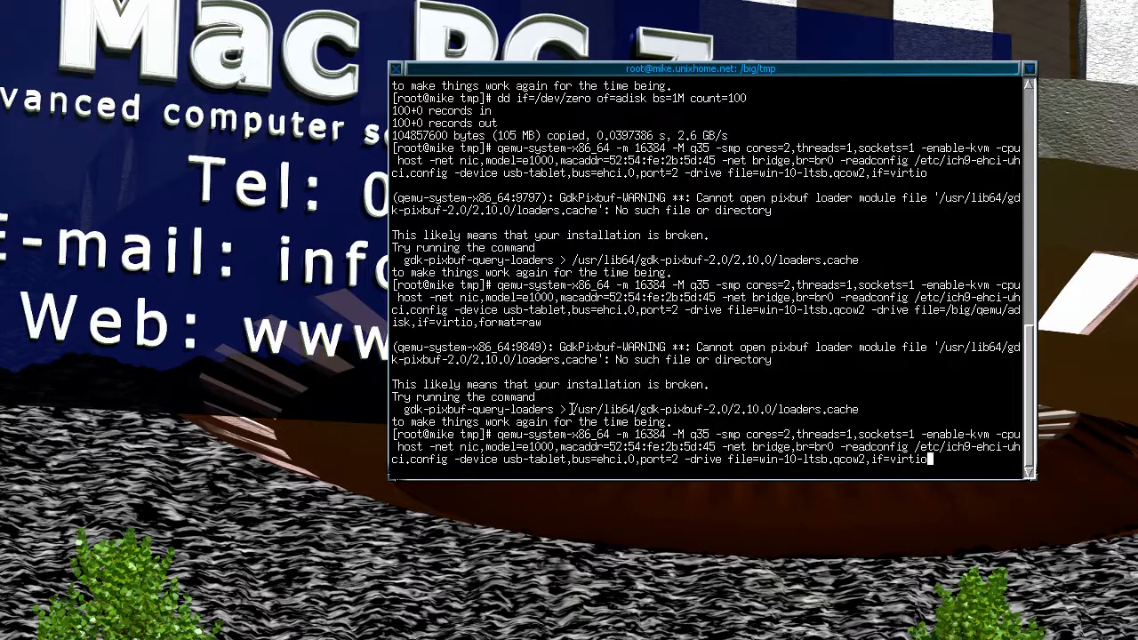
key(Return)
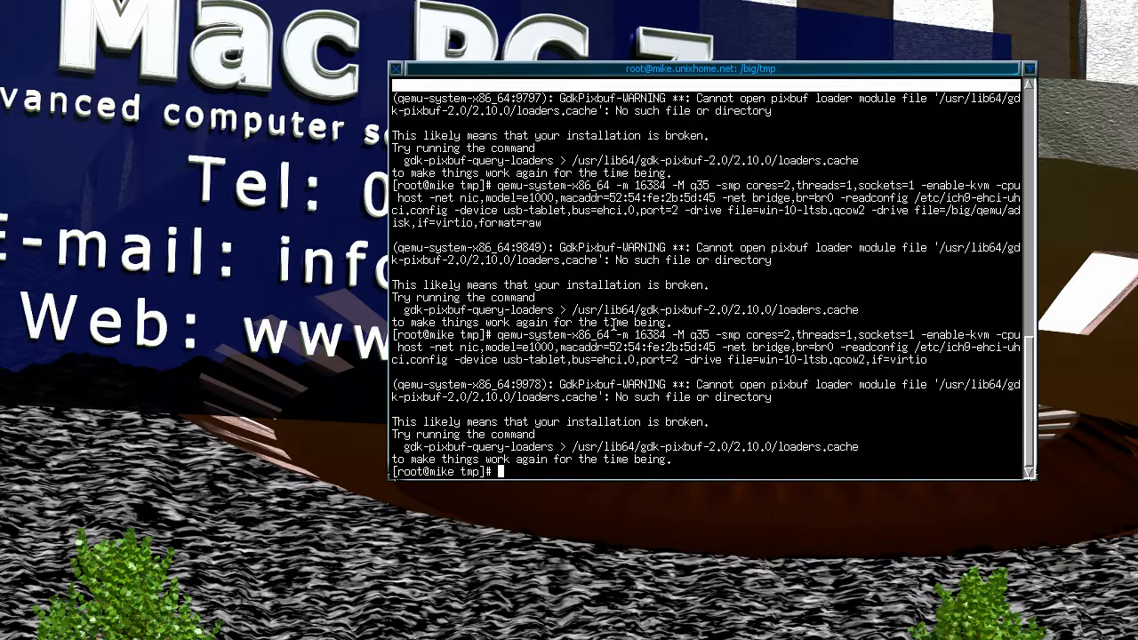
key(Up)
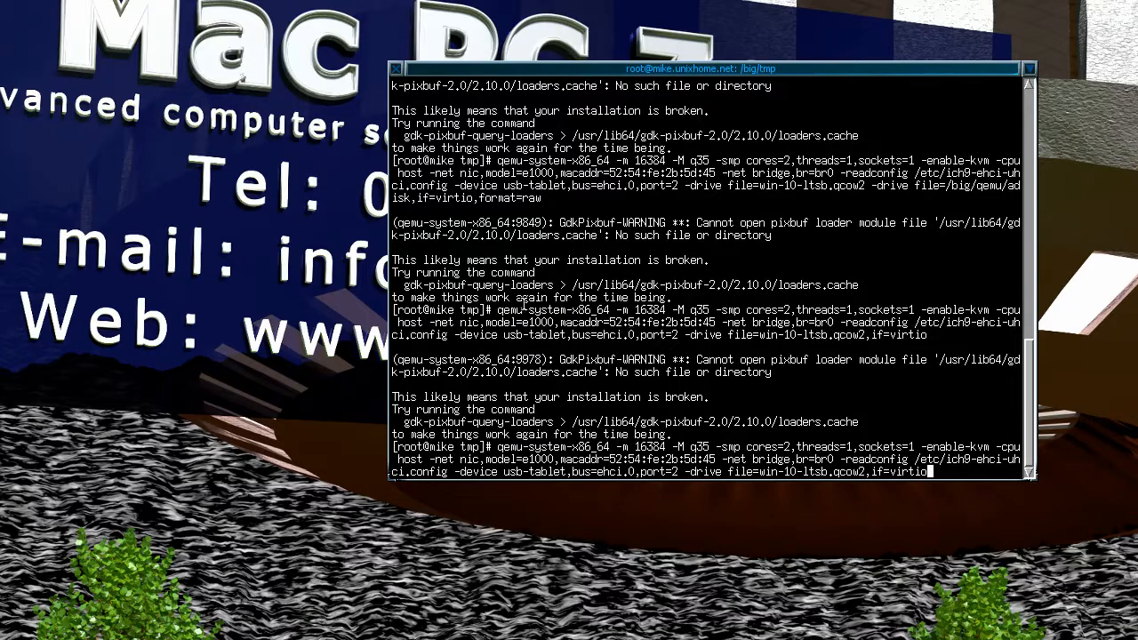
key(Return)
drag(395, 196, 734, 2)
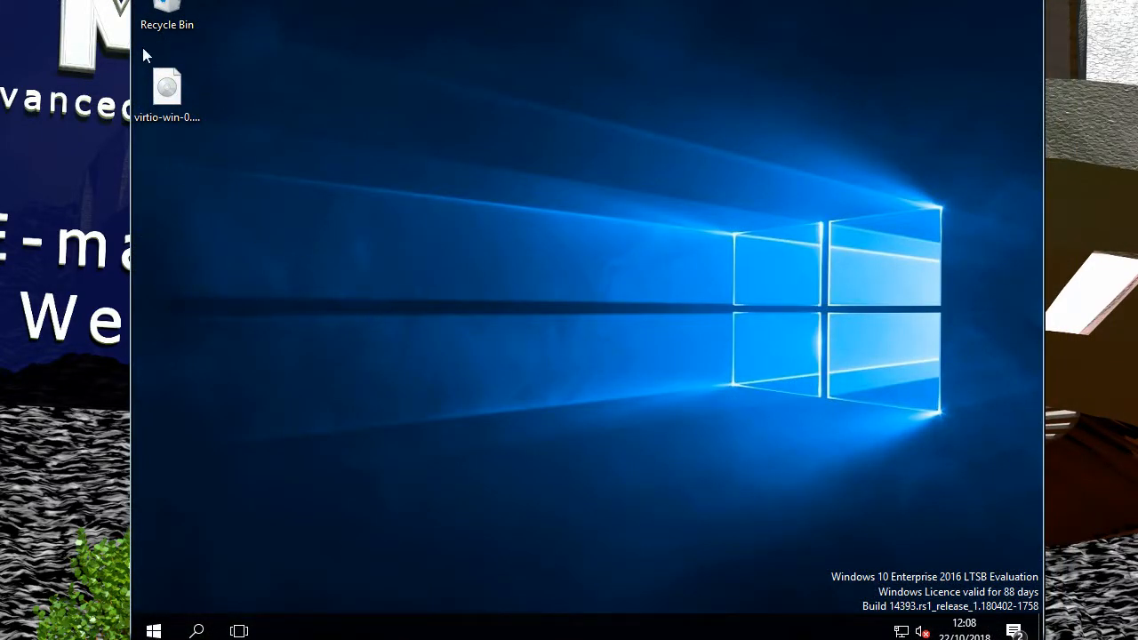
Step: Move the virtio-win disc image from the desktop to the Recycle Bin and open Device Manager through Control Panel
drag(163, 75, 162, 29)
click(167, 620)
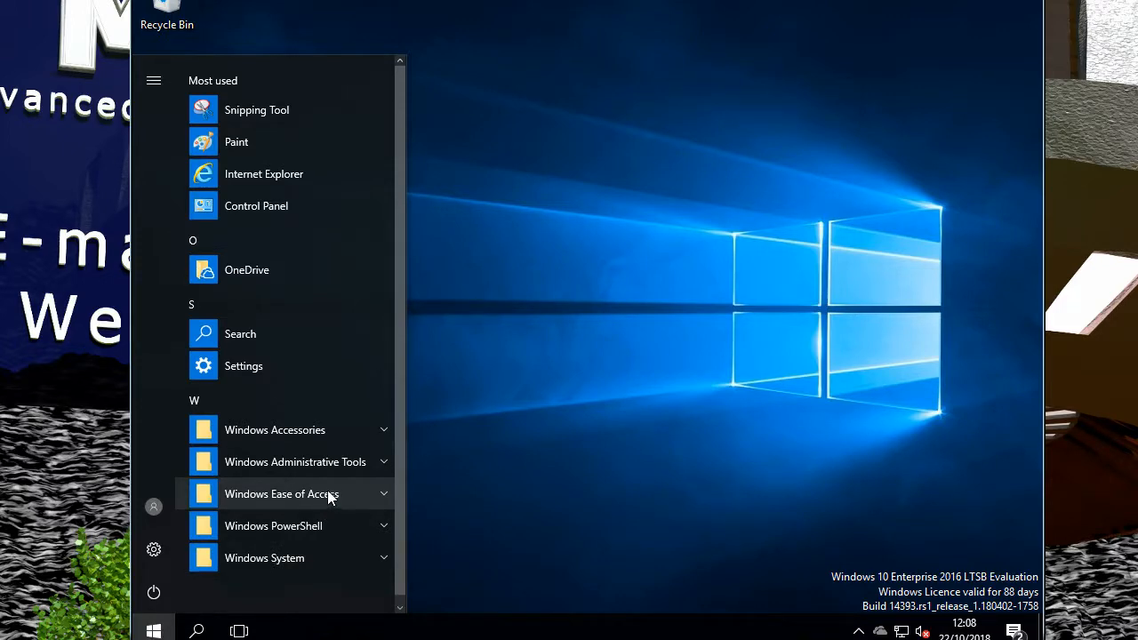
click(280, 204)
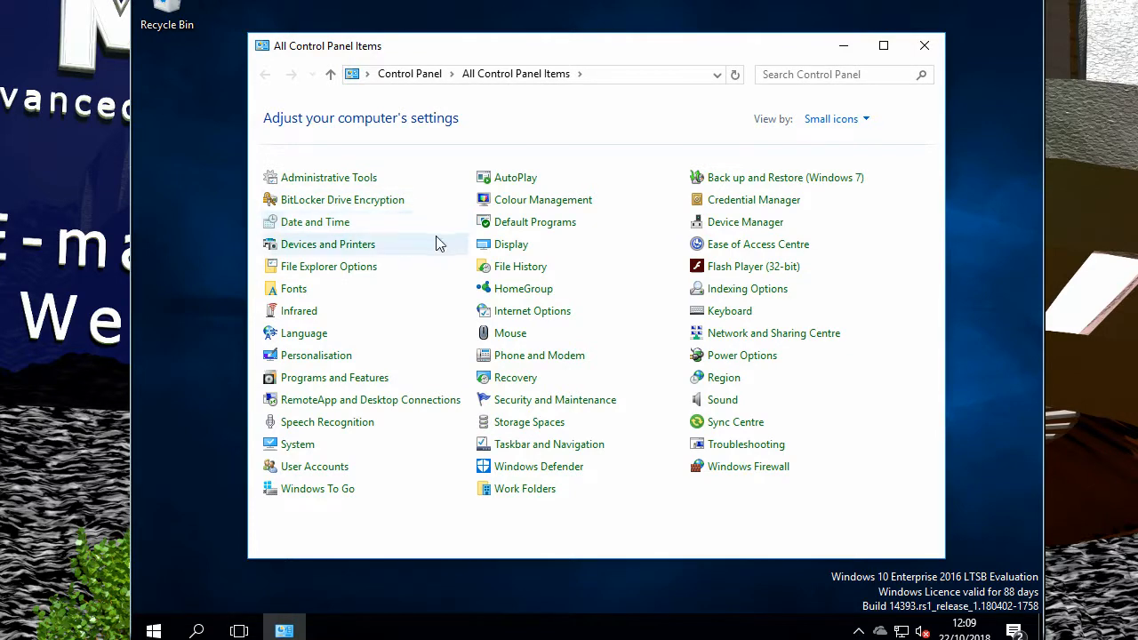
click(725, 223)
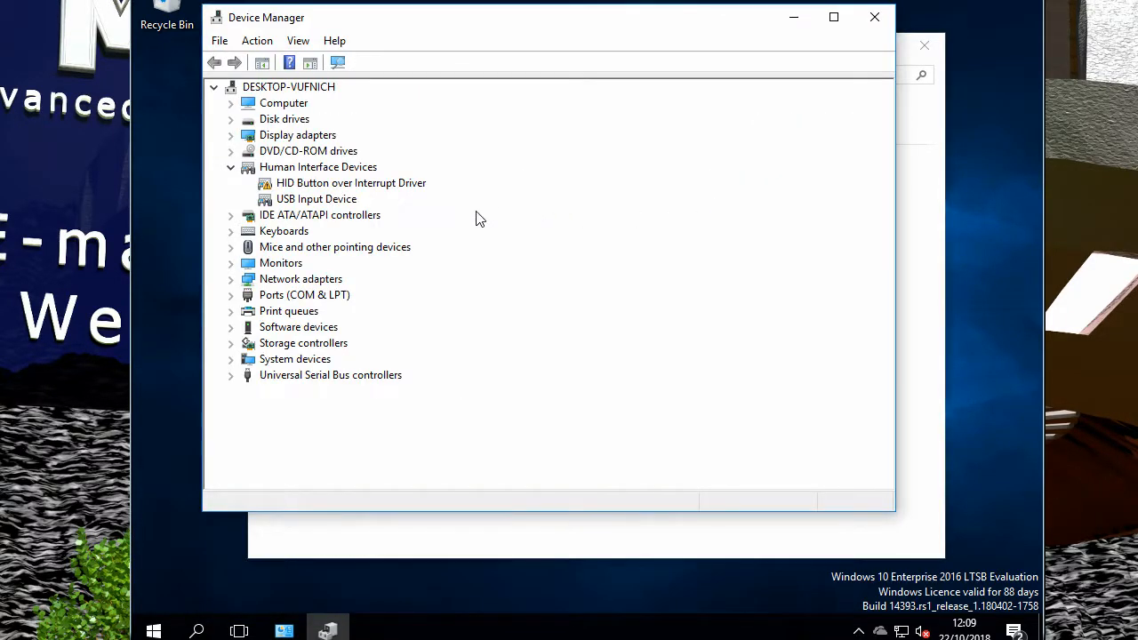
Step: Check which device is listed under Disk drives, close Device Manager and reposition the Control Panel window
click(231, 122)
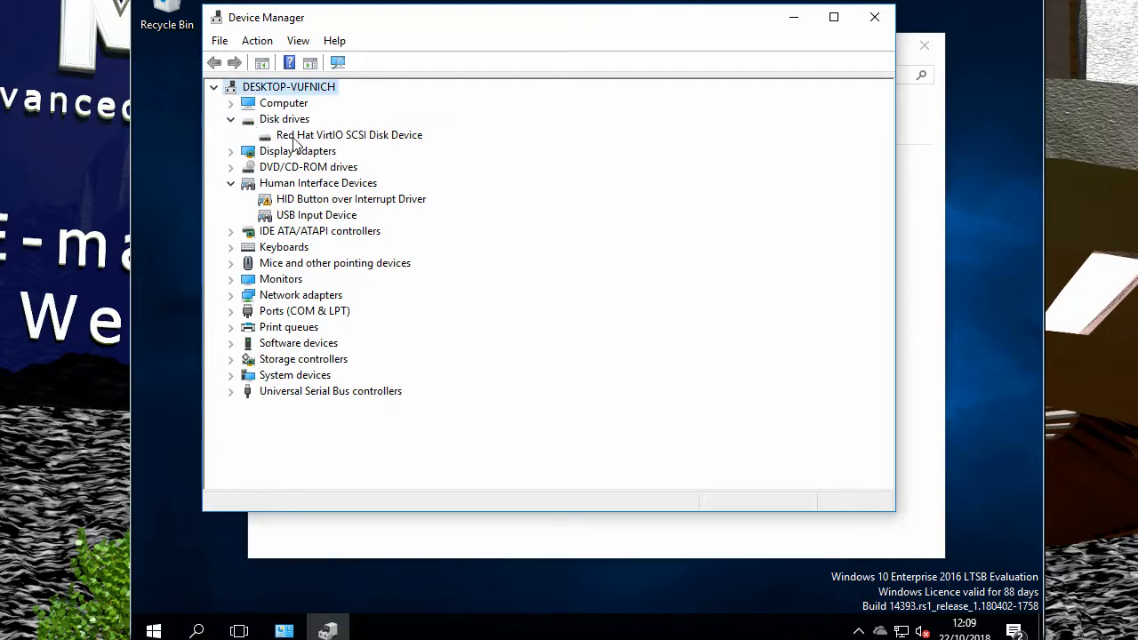
click(231, 121)
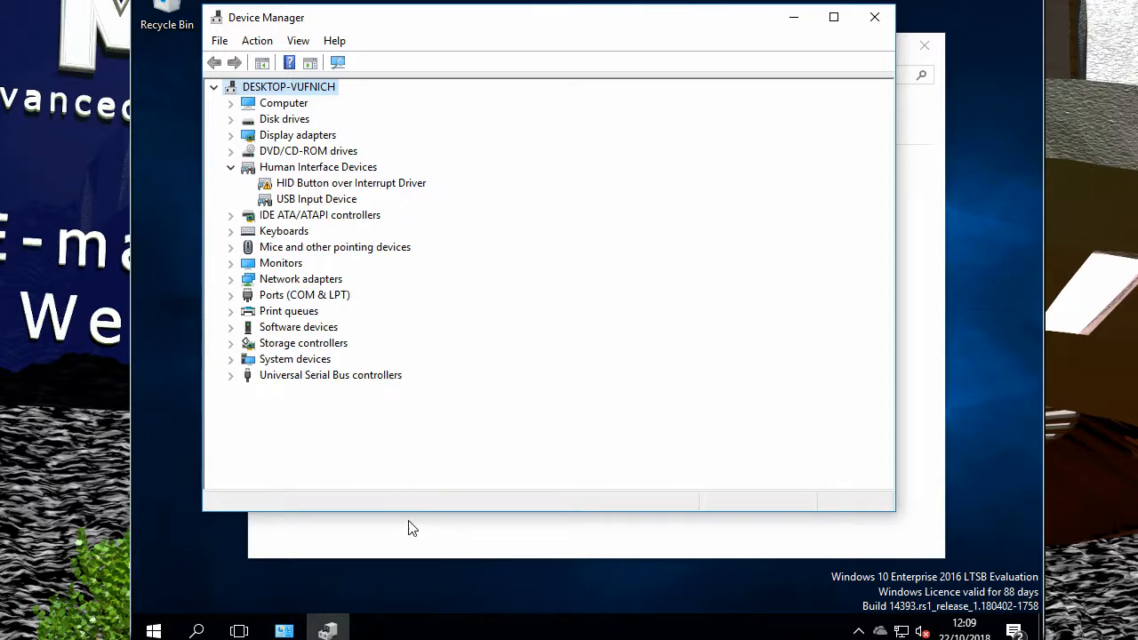
click(875, 19)
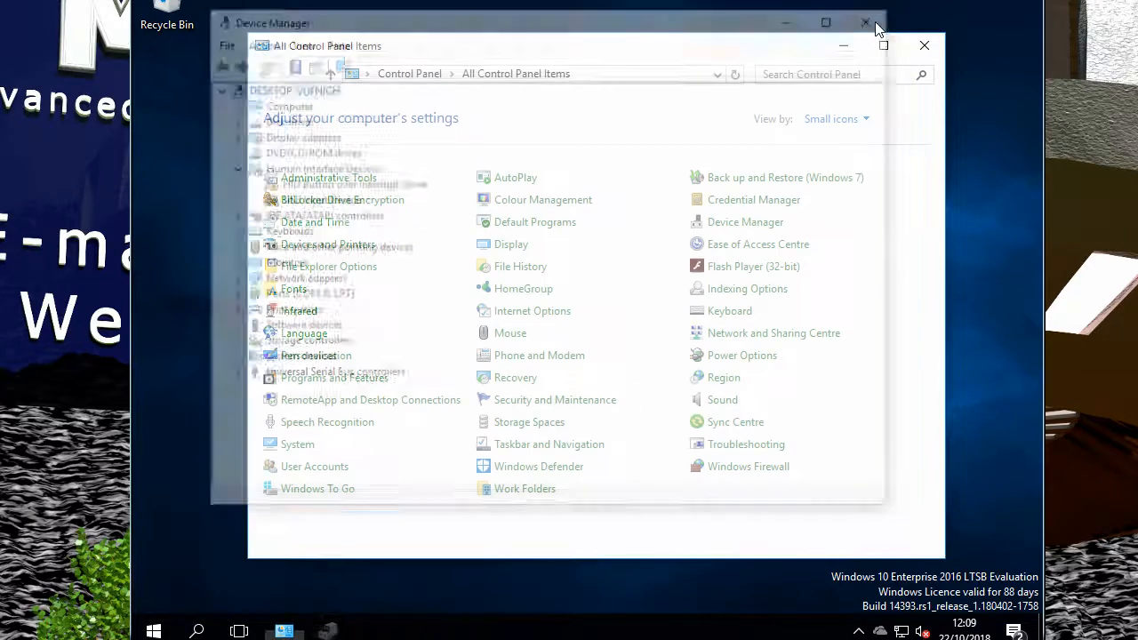
drag(655, 56, 604, 76)
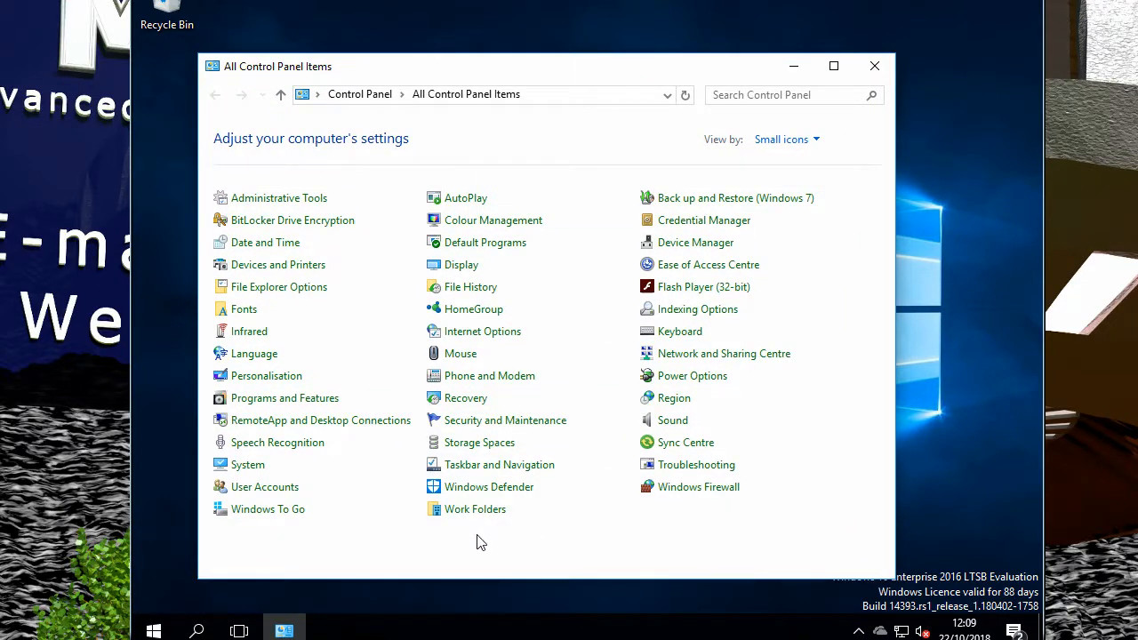